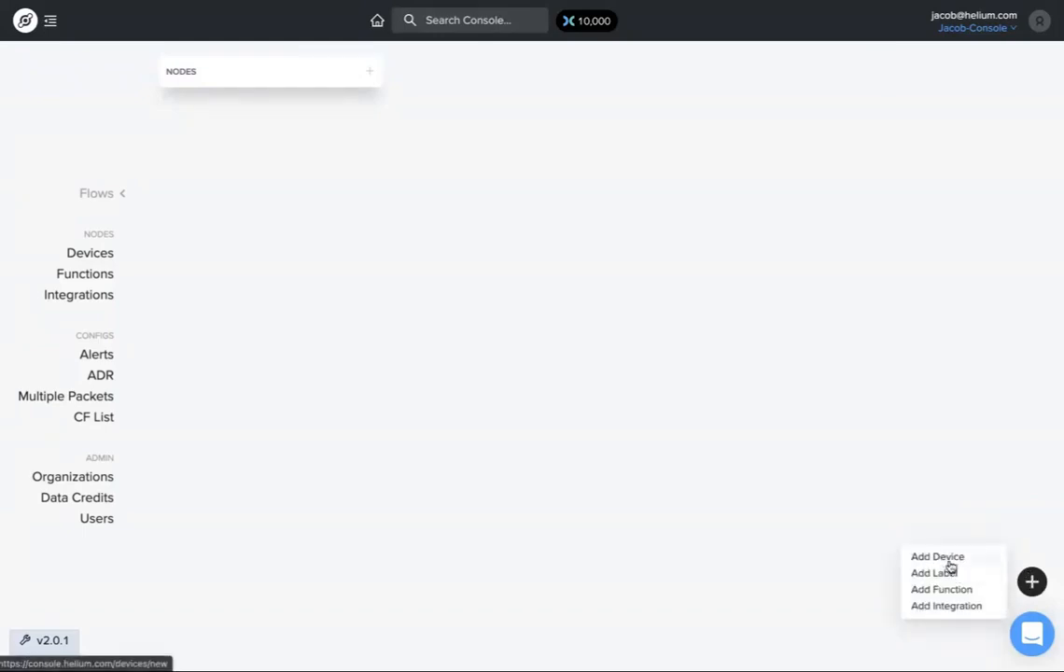
Add a new device named Test Device 1, keeping the generated EUIs and app key
left_click(100, 256)
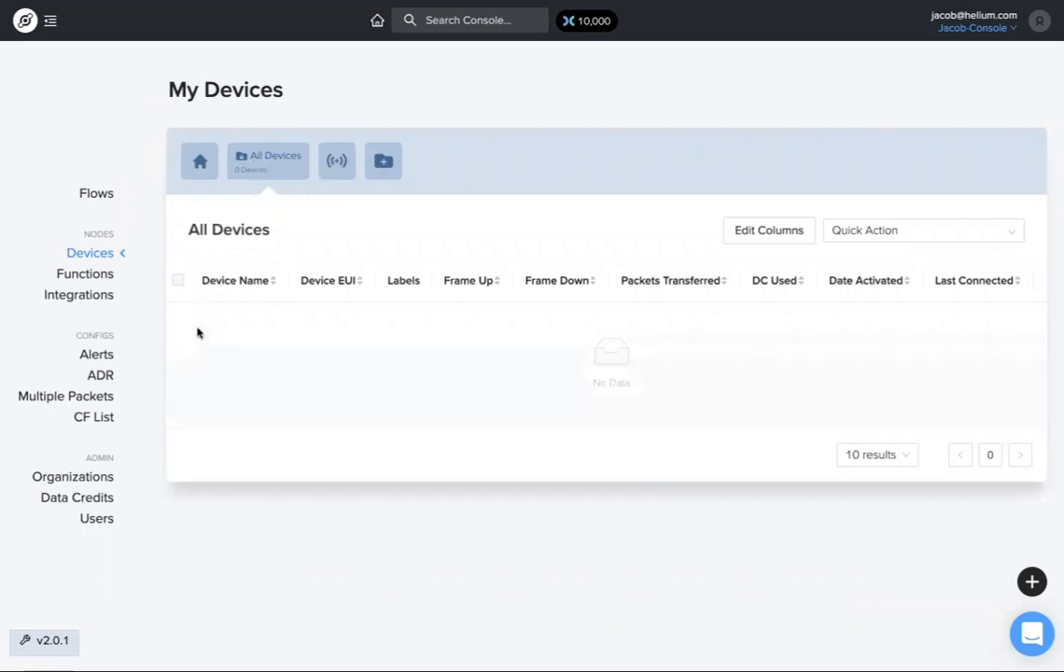
left_click(334, 165)
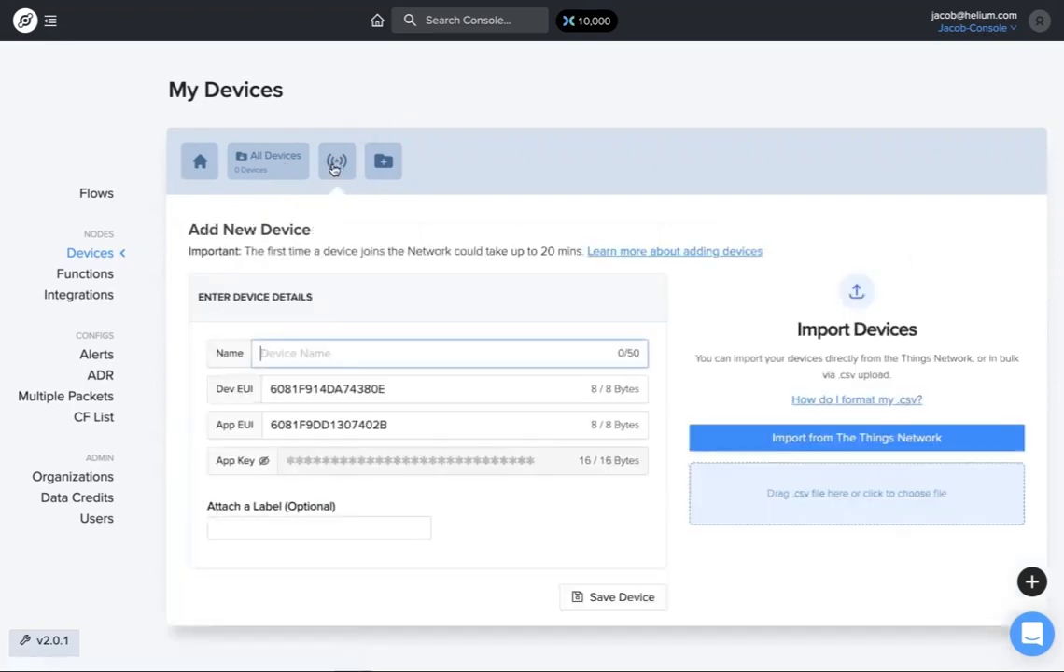
type("Test")
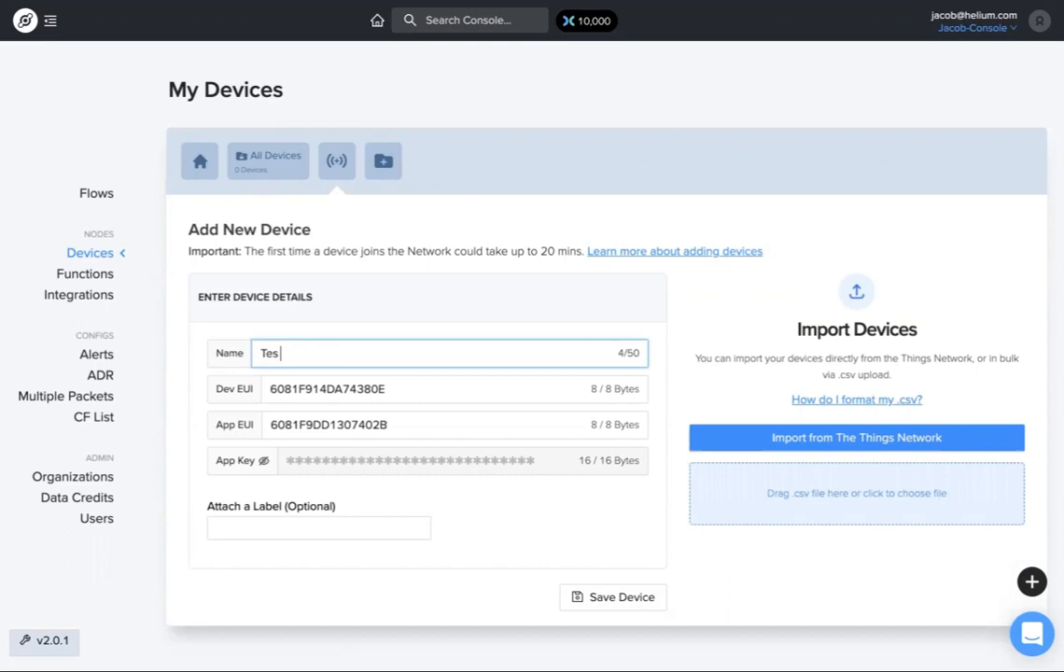
type(" Device 1")
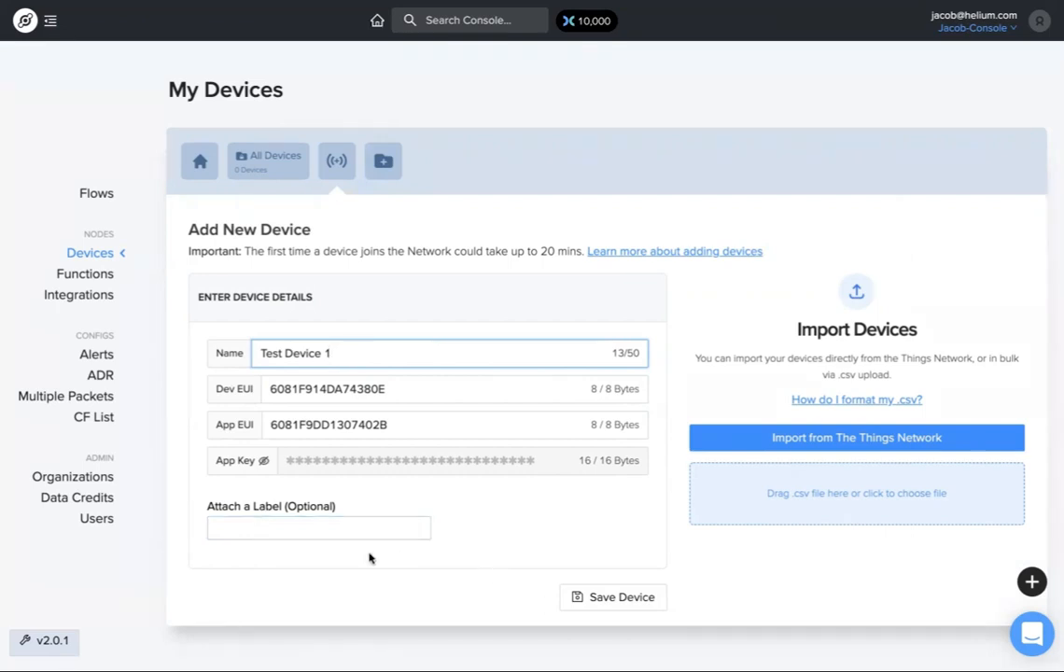
left_click(620, 605)
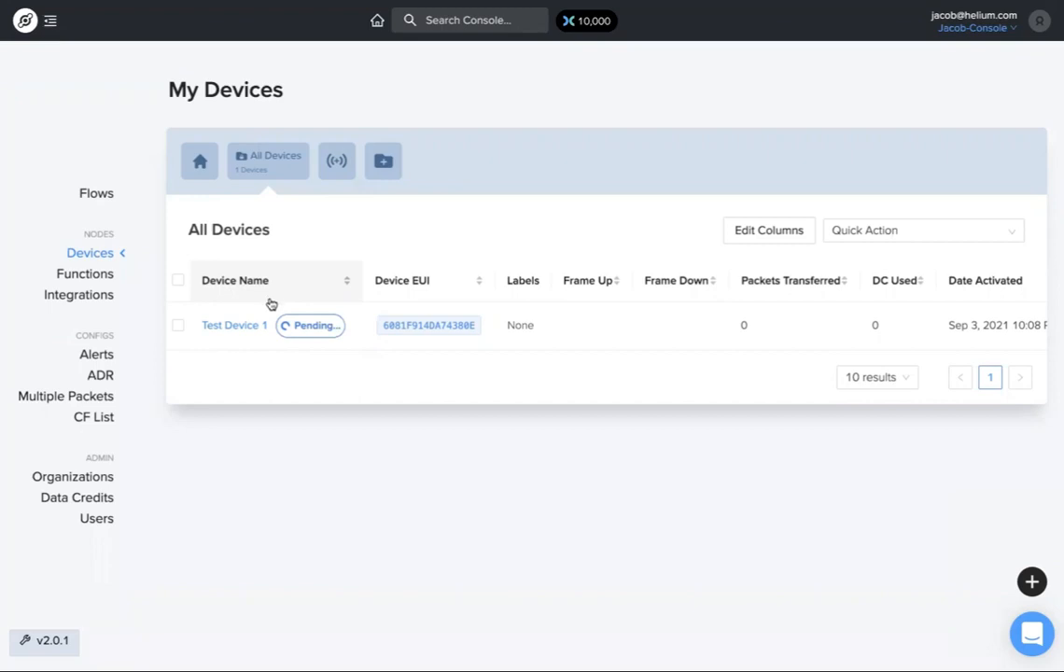
Add two more devices named Test Device 2 and Test Device 3 with their generated credentials
left_click(336, 164)
type("Test Device 2")
left_click(627, 603)
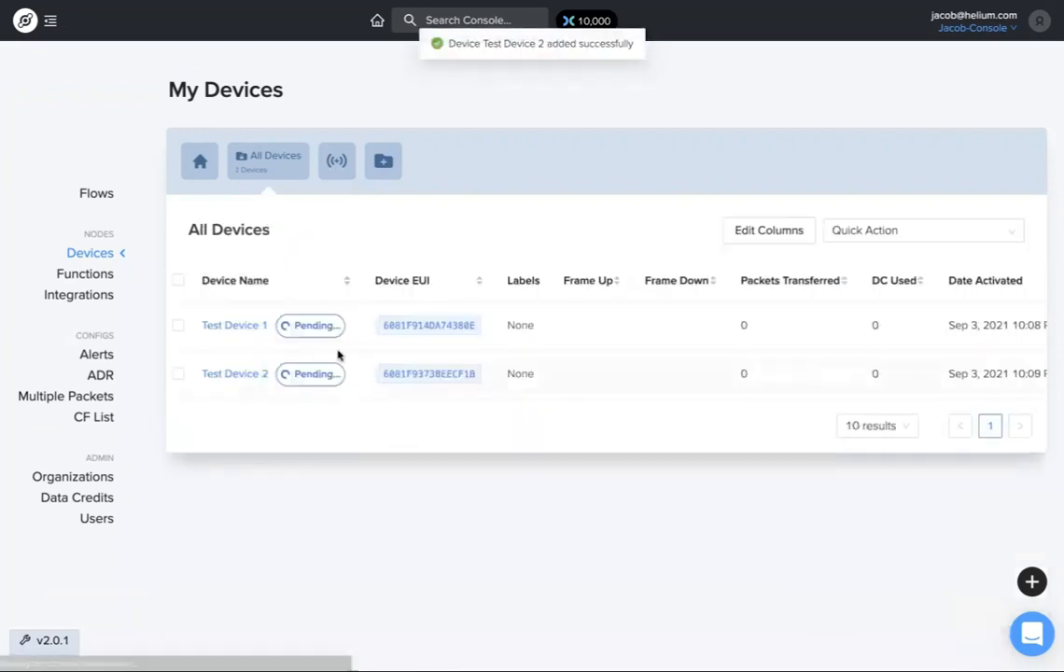
left_click(336, 164)
type("Test Device 3")
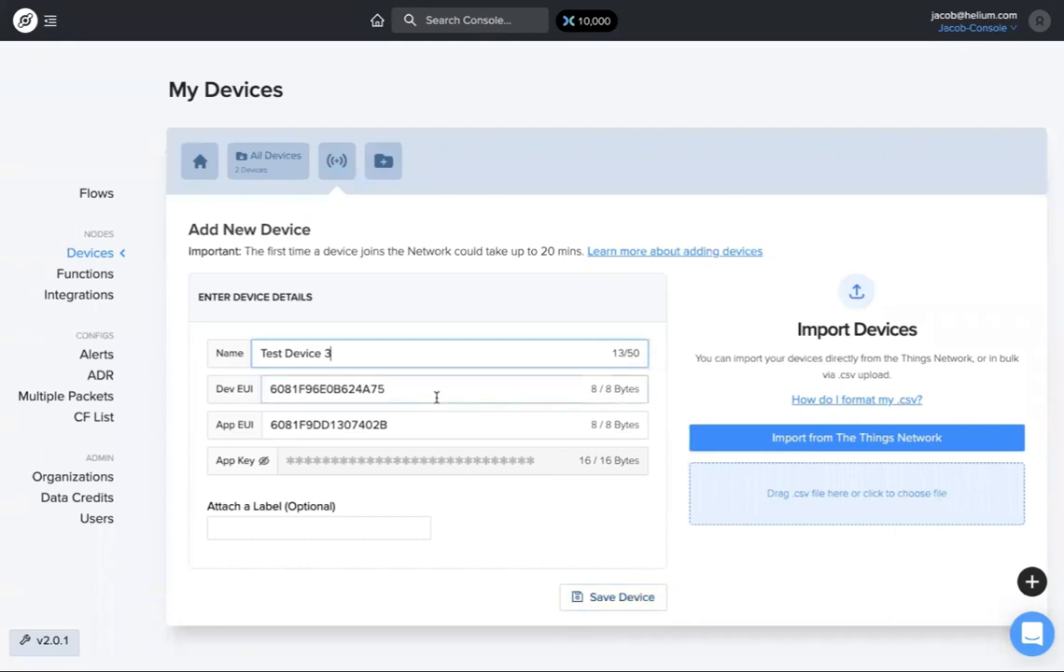
left_click(608, 598)
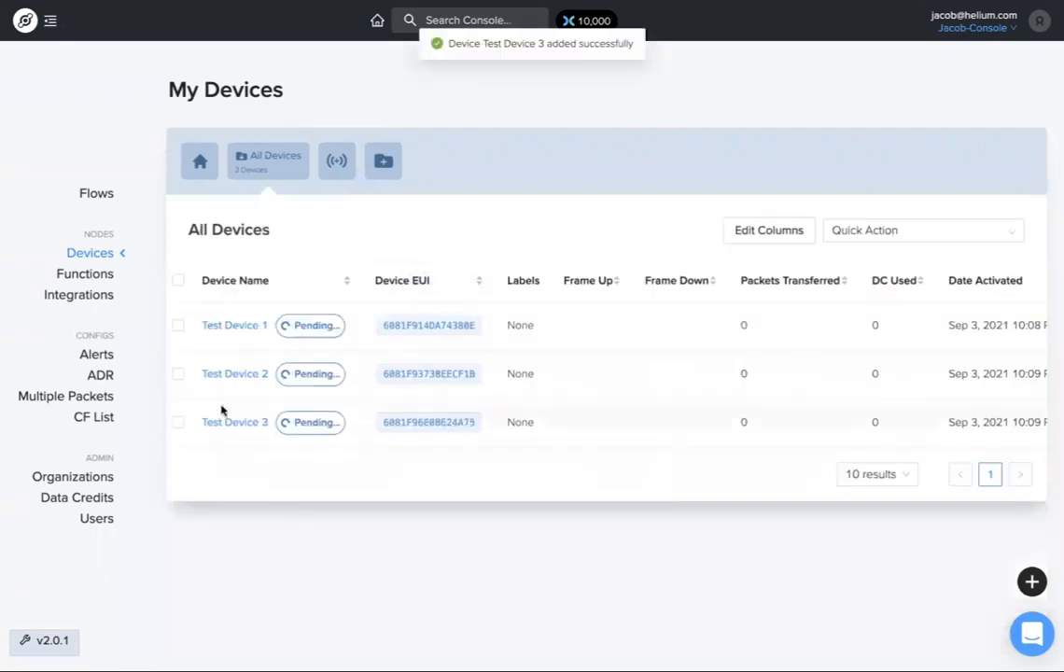
Place Test Device 1, Test Device 3 and Test Device 2 as nodes on the Flows canvas and save the changes
left_click(100, 197)
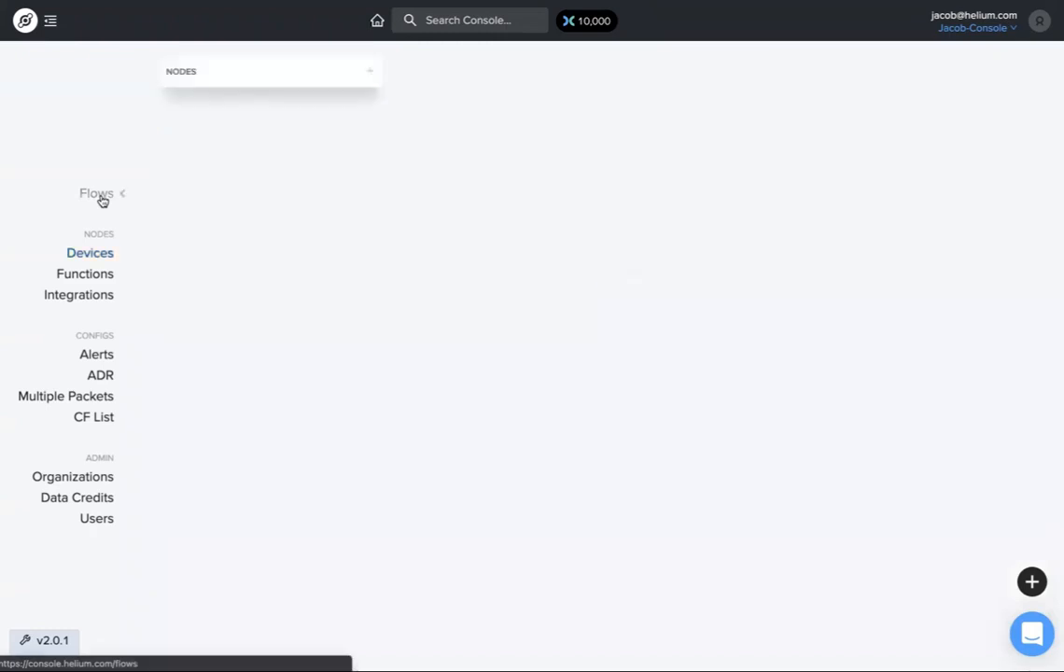
left_click(370, 73)
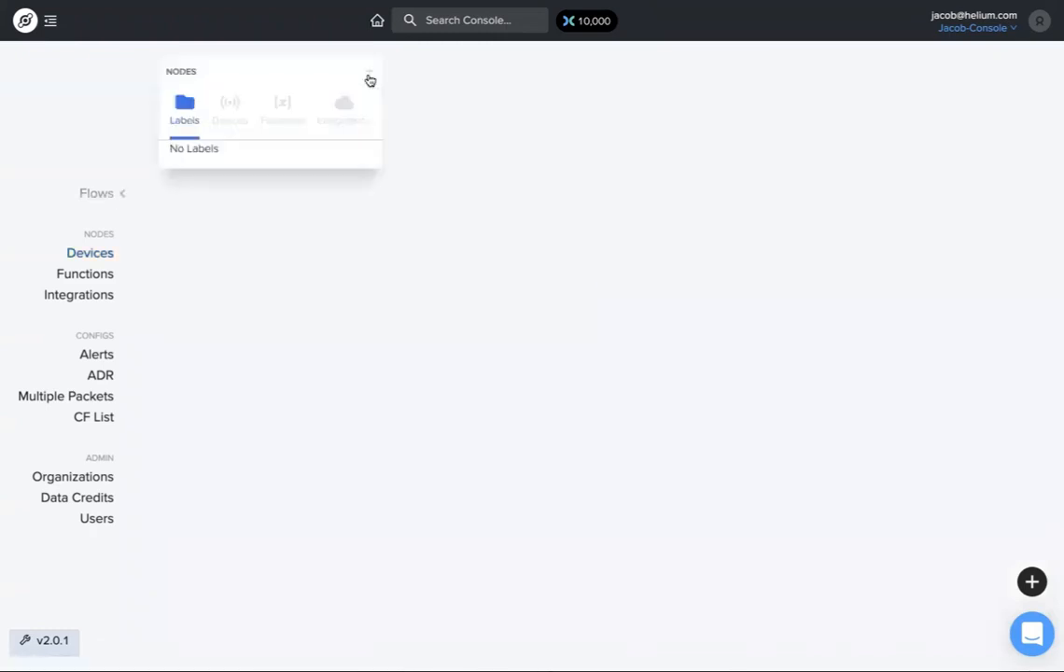
left_click(232, 106)
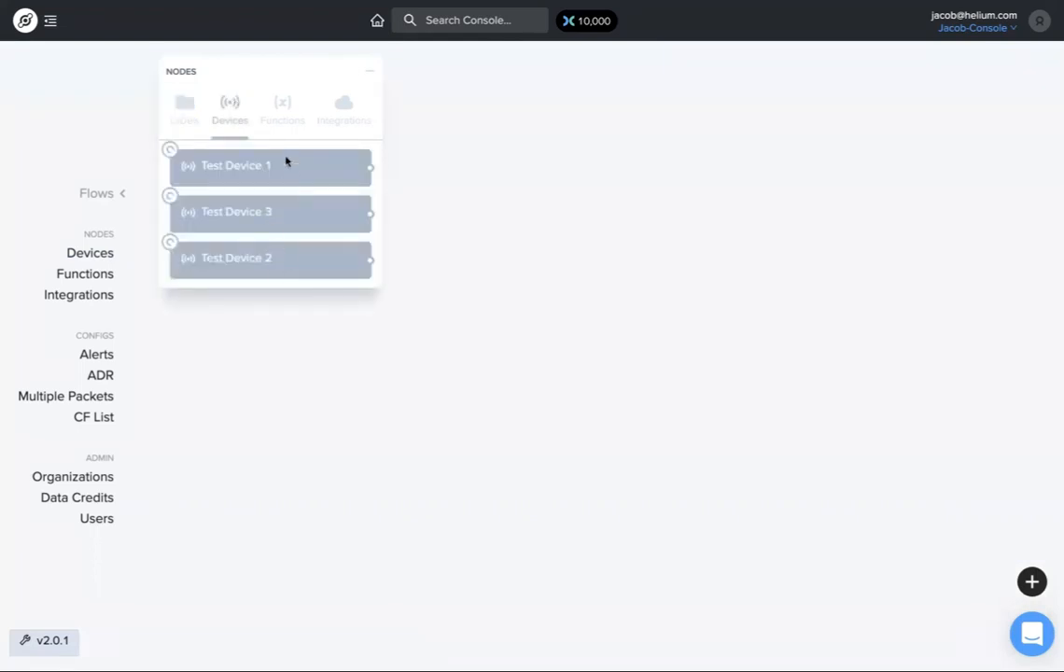
left_click_drag(491, 193, 491, 193)
left_click_drag(315, 214, 452, 318)
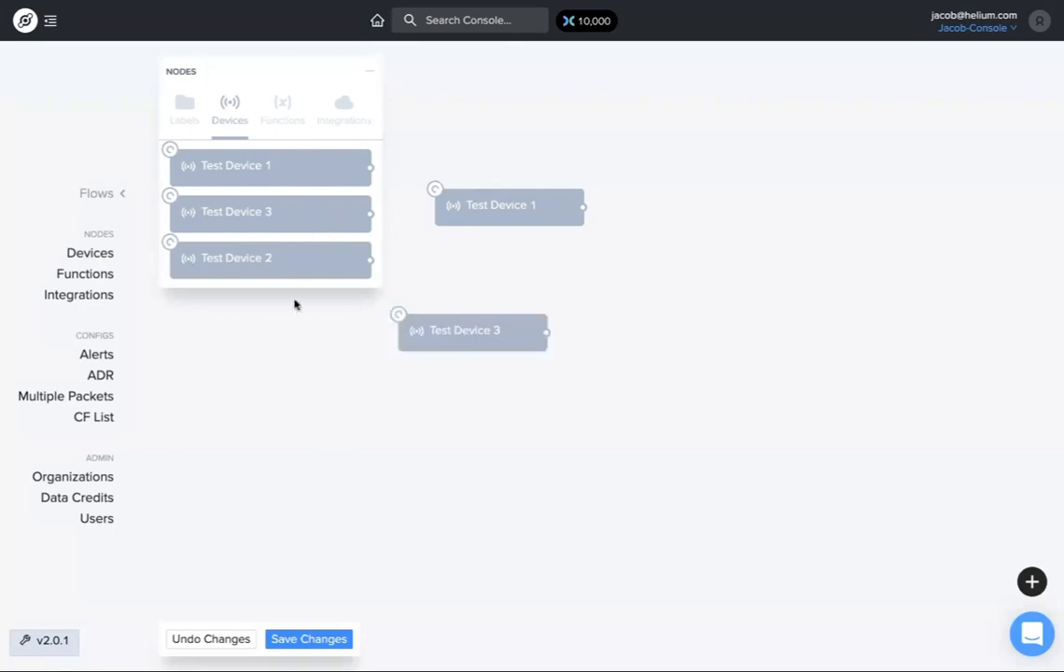
left_click_drag(268, 266, 302, 437)
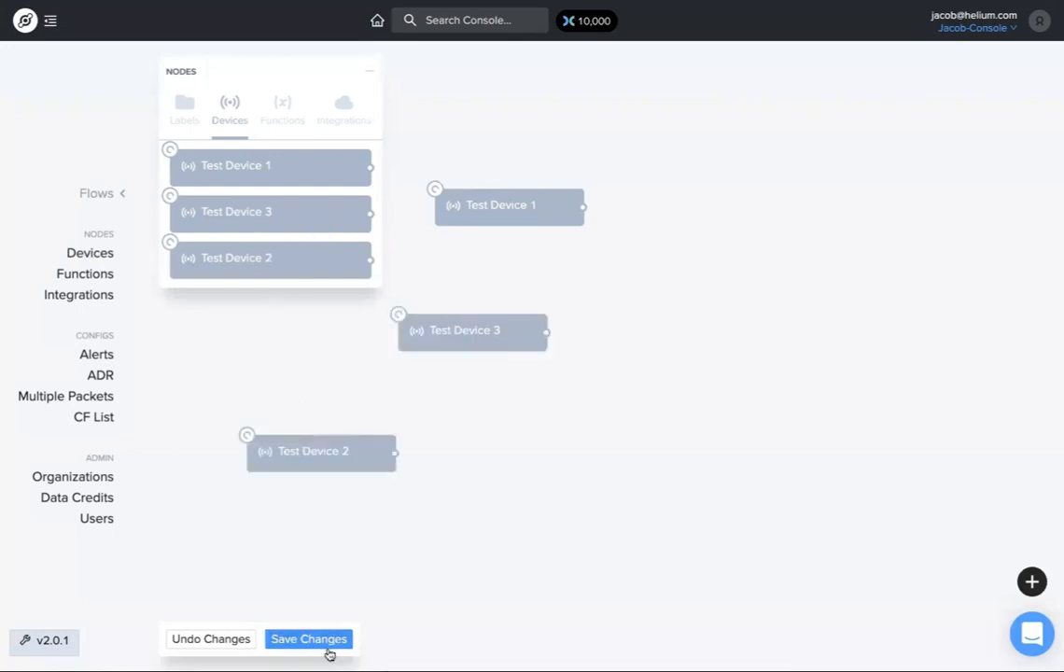
left_click(327, 641)
left_click(369, 72)
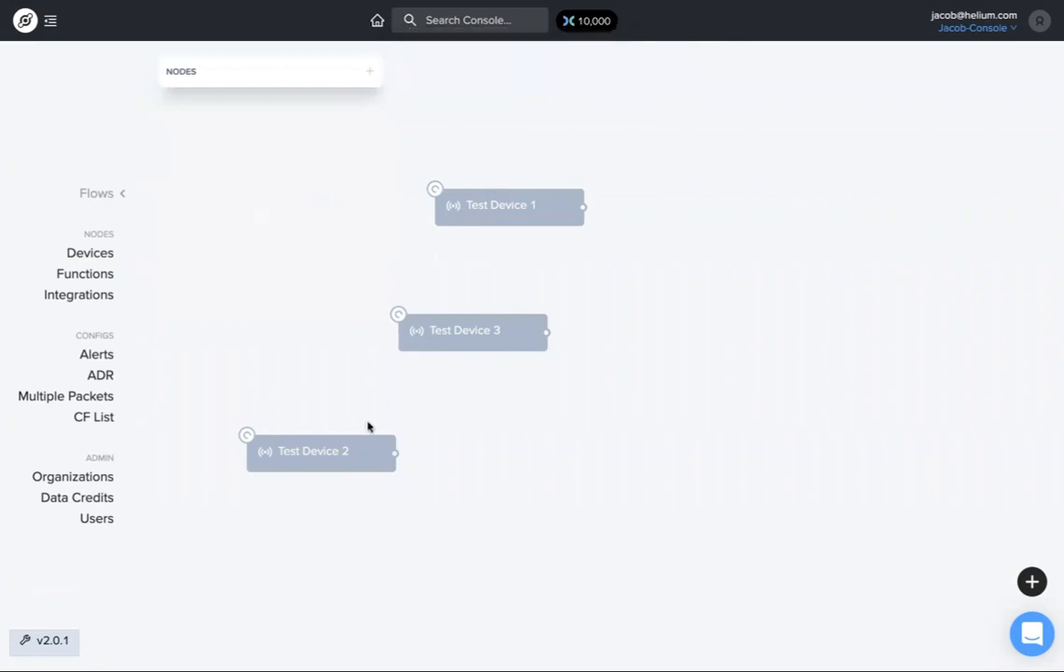
Read the .csv formatting requirements for importing devices, and look over the device list and the Flows canvas
left_click(93, 256)
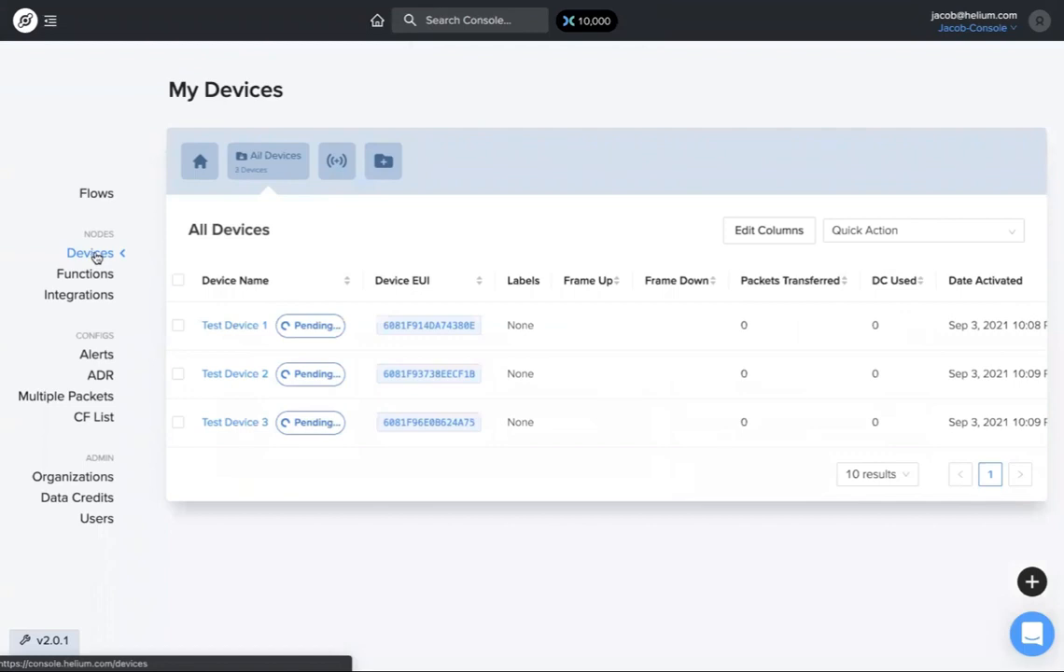
left_click(339, 165)
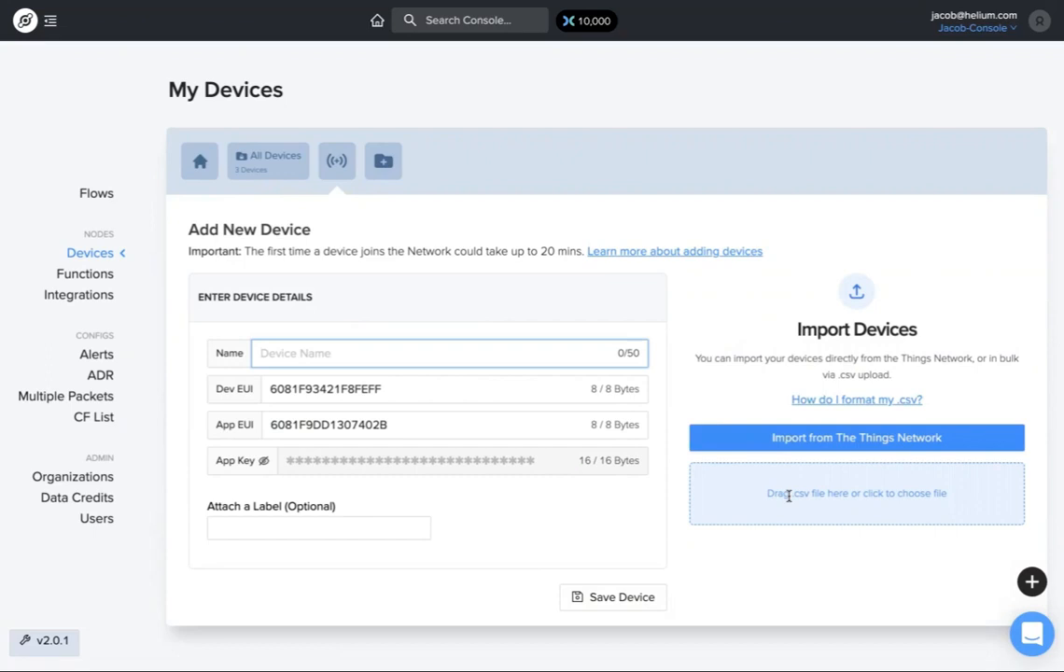
left_click(831, 401)
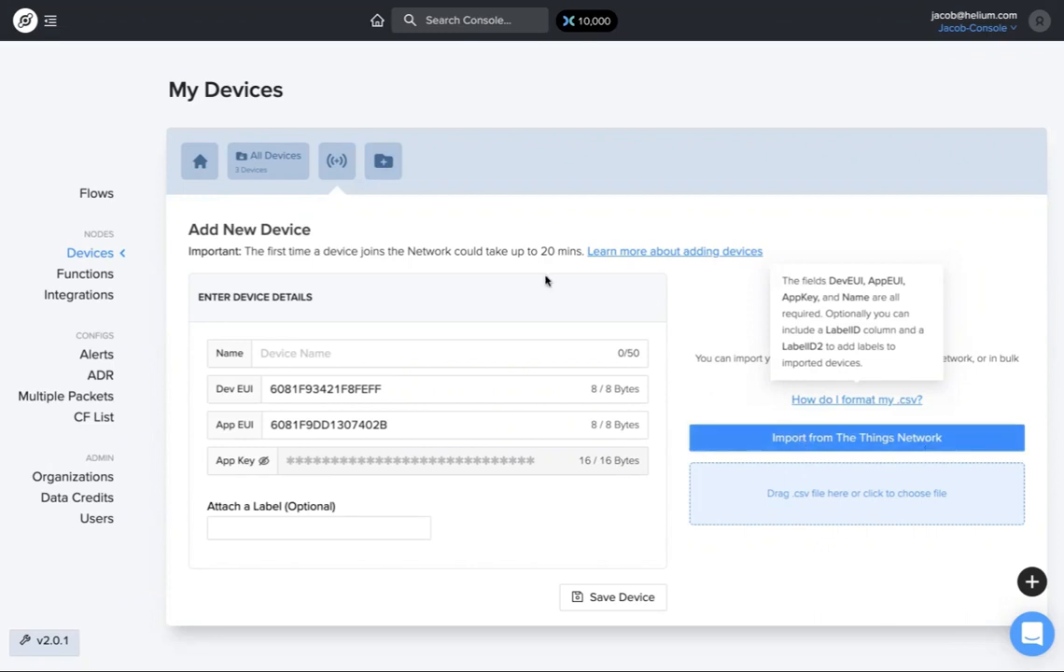
left_click(275, 161)
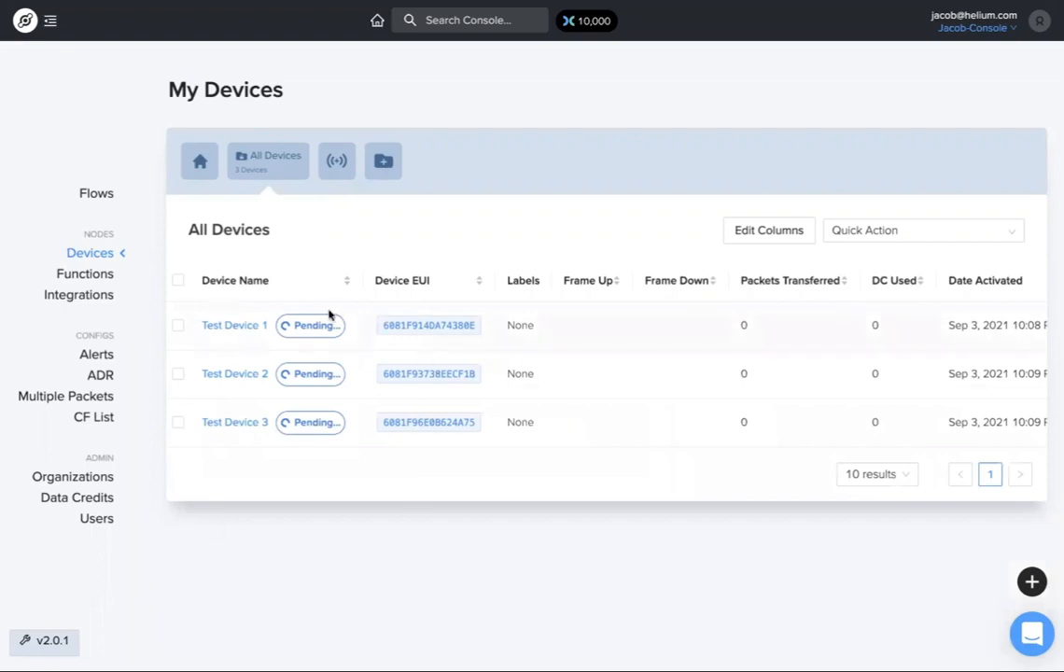
left_click(95, 197)
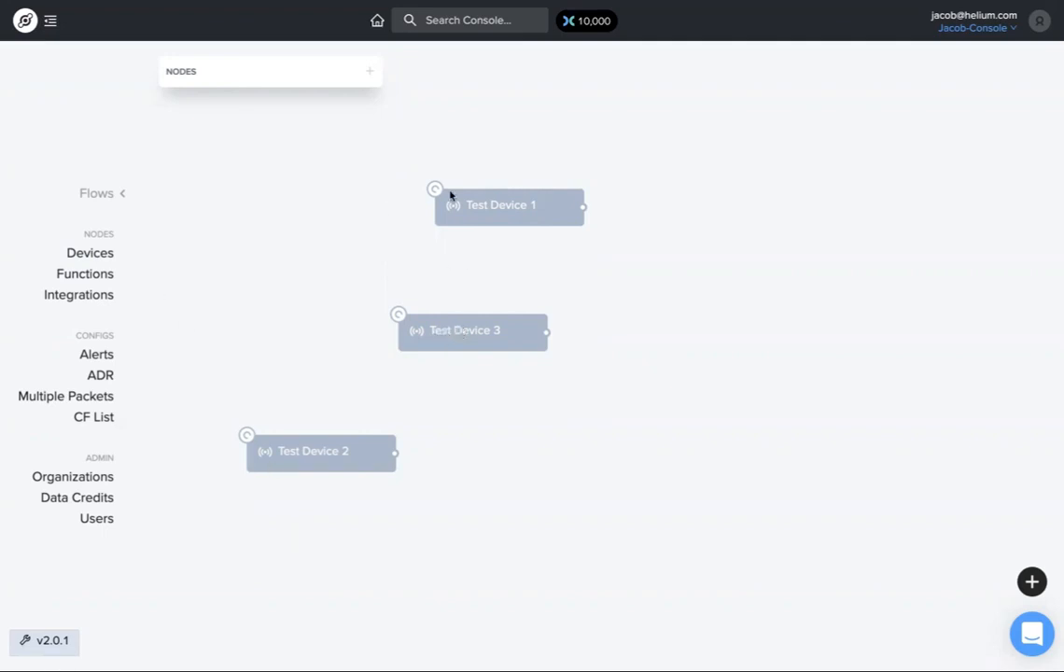
Create a device label named Water Monitoring
left_click(90, 254)
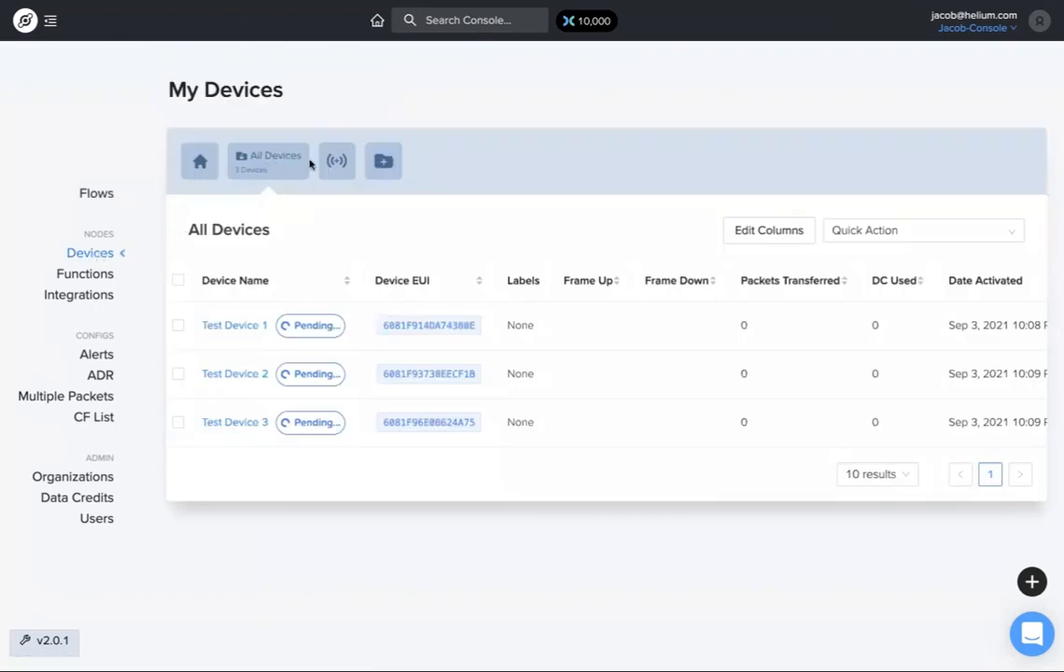
left_click(384, 162)
left_click(296, 304)
type("Water Monitoring")
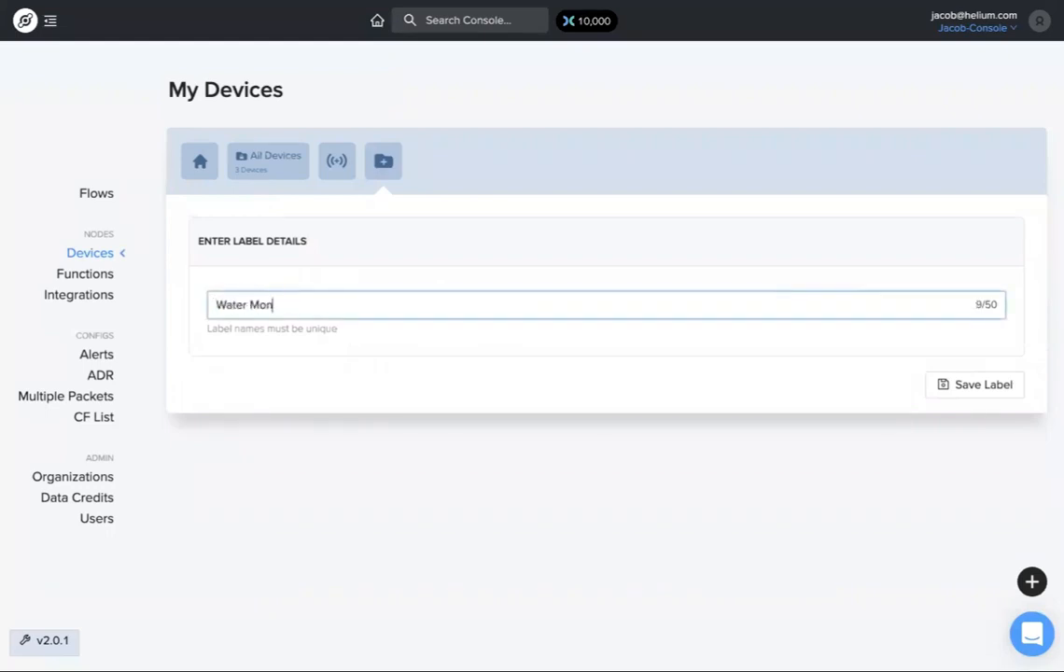
left_click(968, 383)
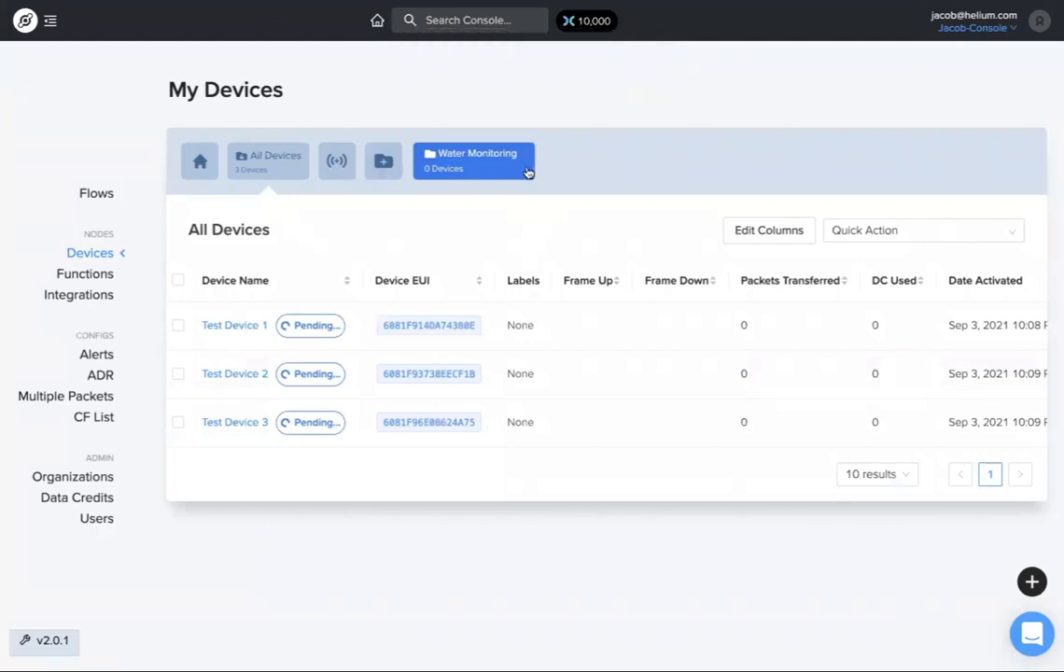
Attach the existing Water Monitoring label to Test Device 1 from its details page
left_click(233, 326)
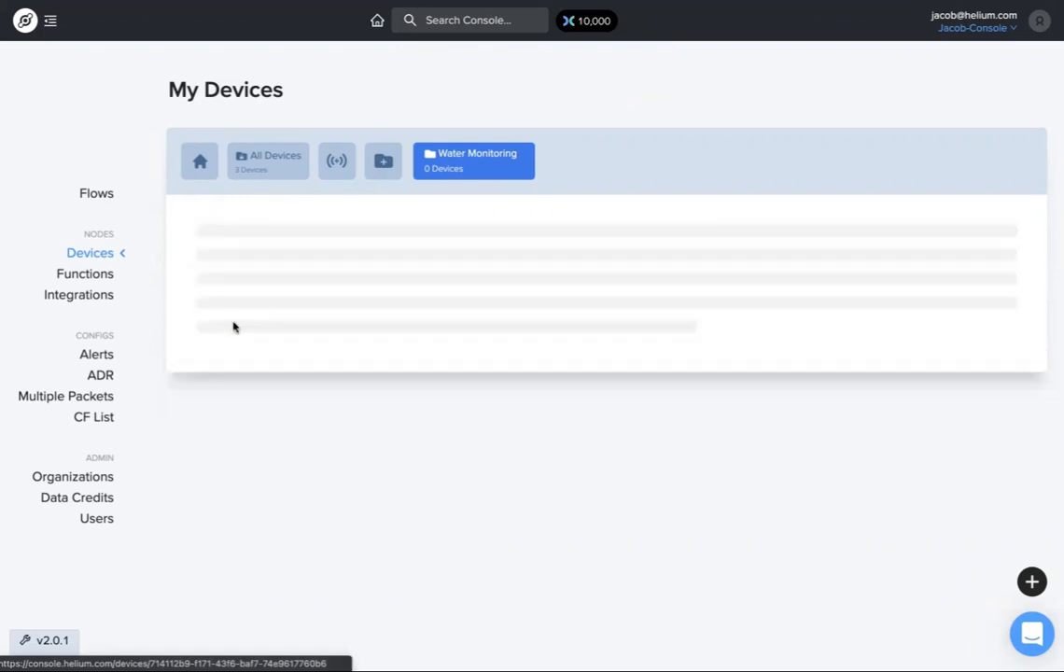
scroll(605, 426, "down", 1)
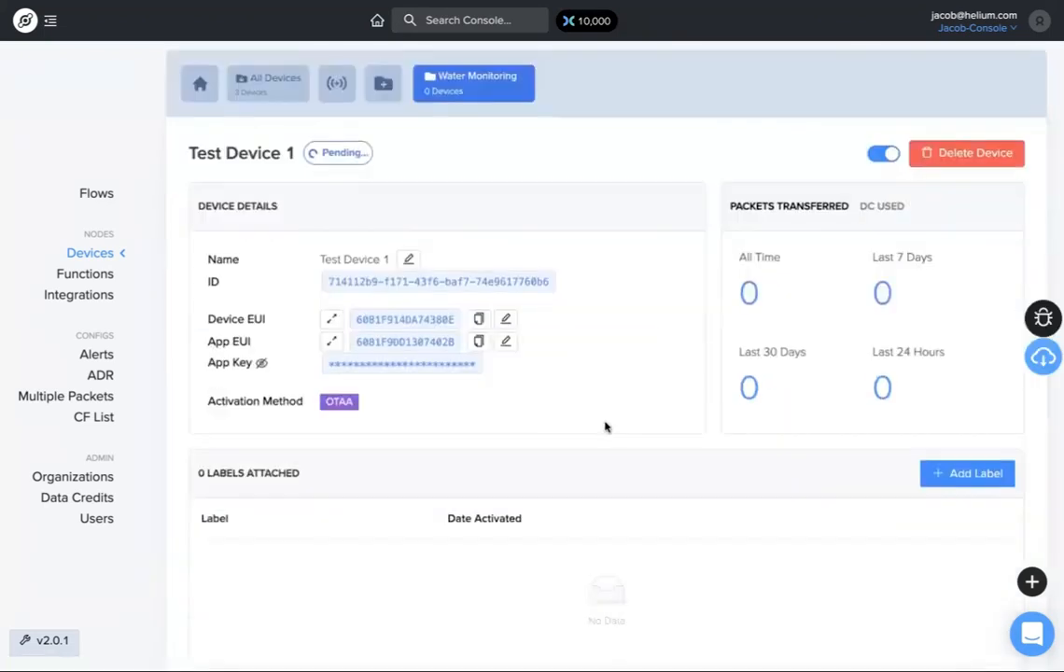
scroll(605, 426, "down", 1)
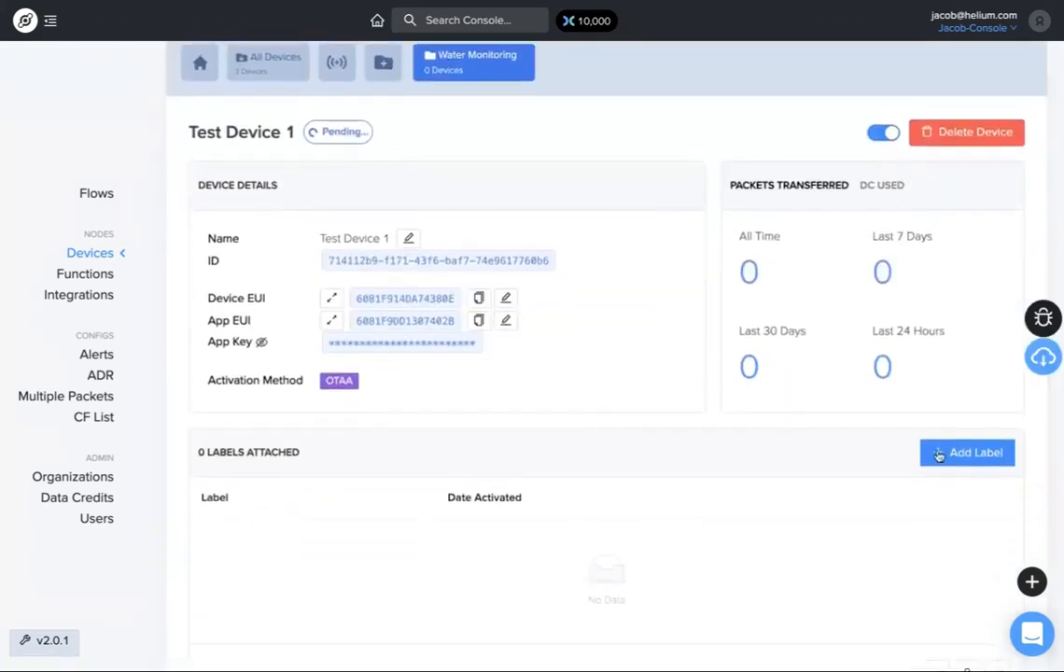
left_click(975, 454)
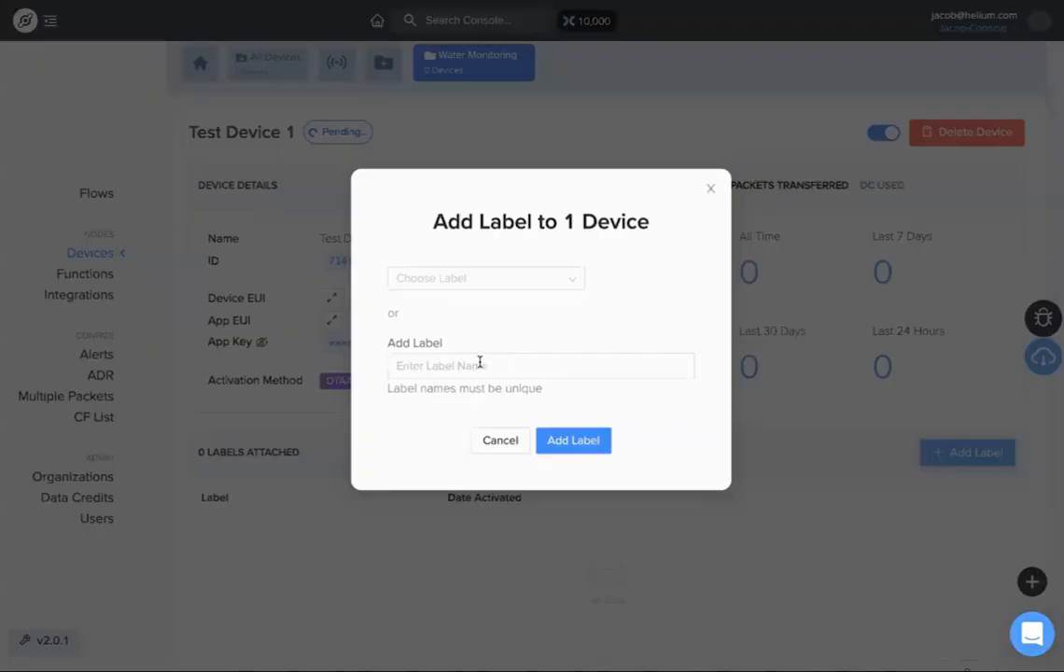
left_click(463, 276)
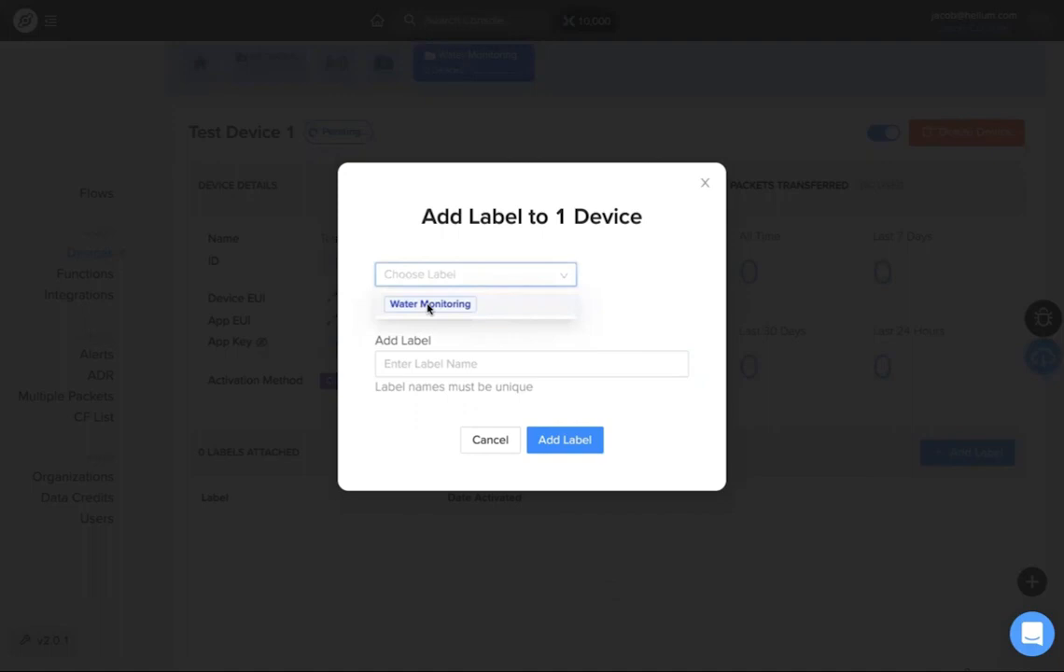
left_click(430, 306)
left_click(582, 449)
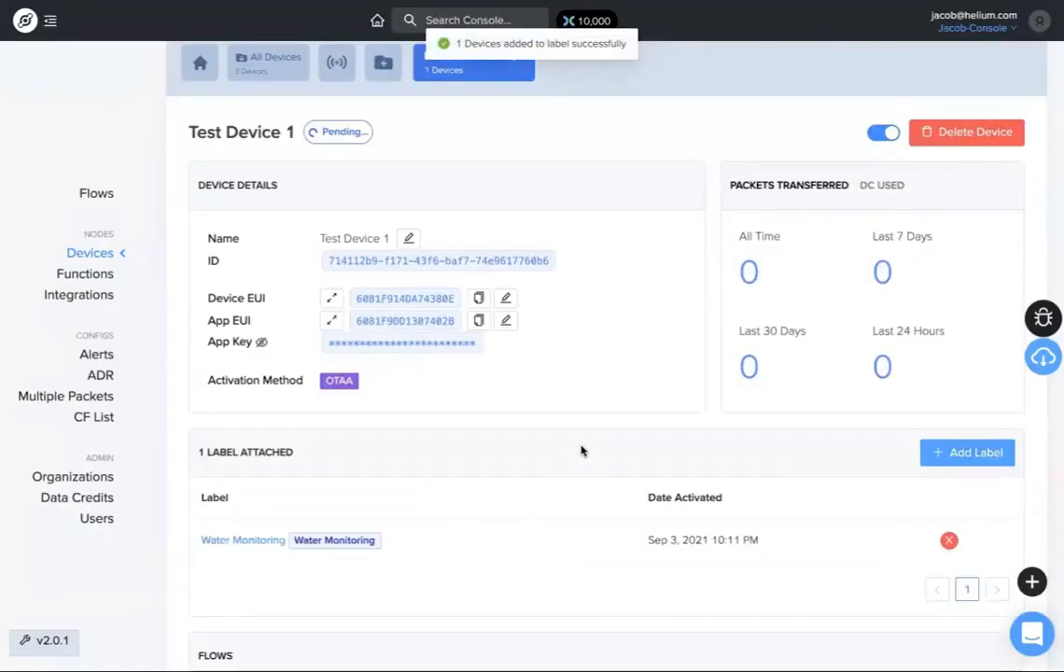
scroll(565, 425, "up", 1)
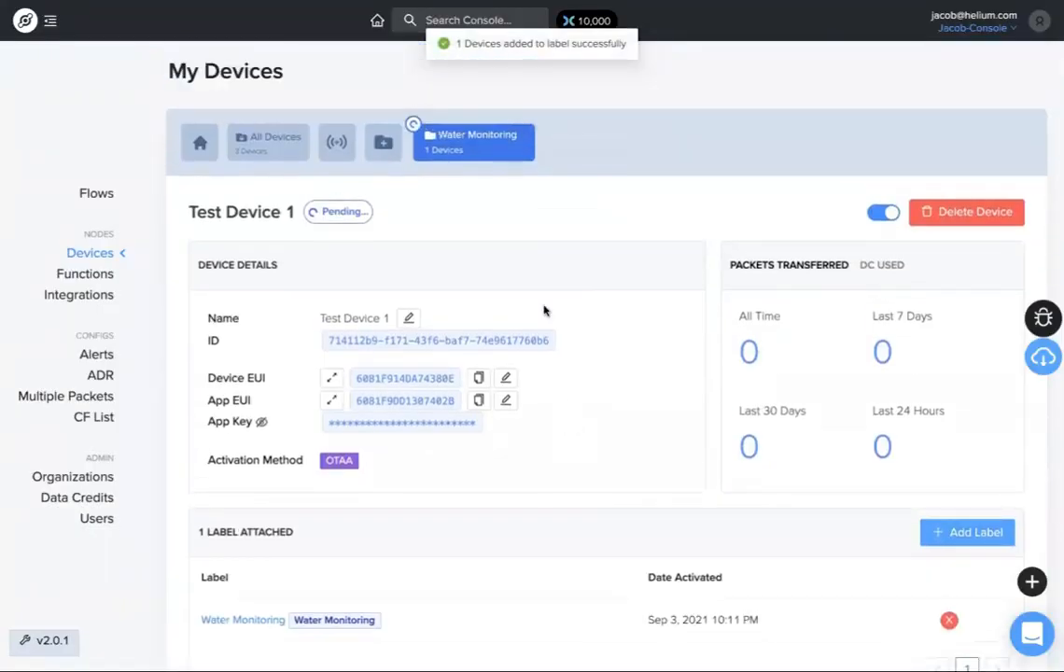
Attach the existing Water Monitoring label to Test Device 2 from its details page
left_click(102, 260)
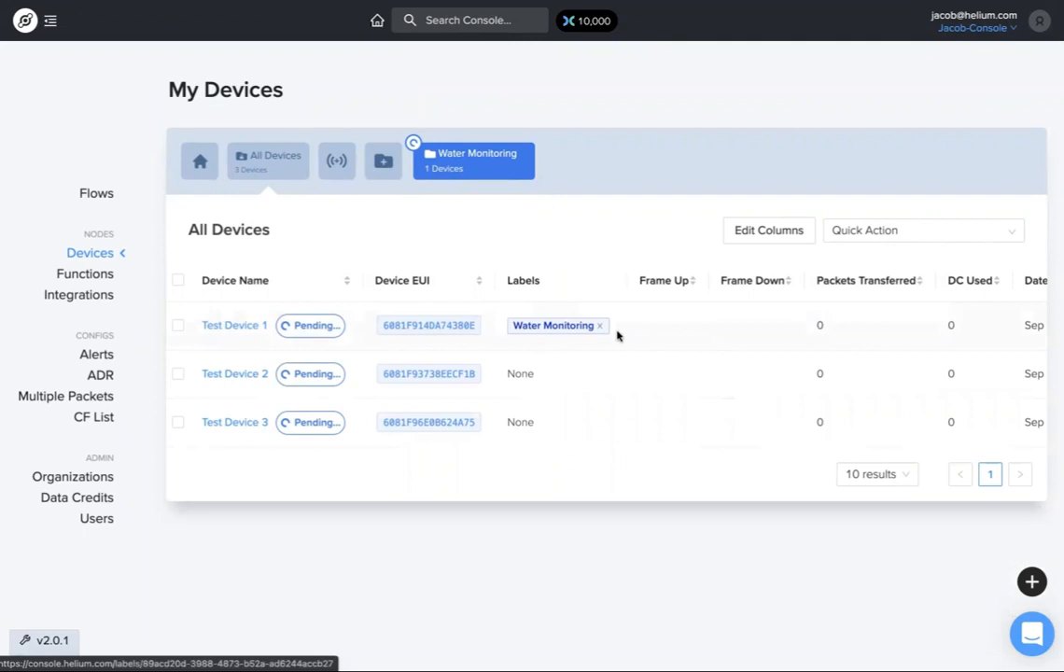
left_click(231, 375)
scroll(378, 397, "down", 2)
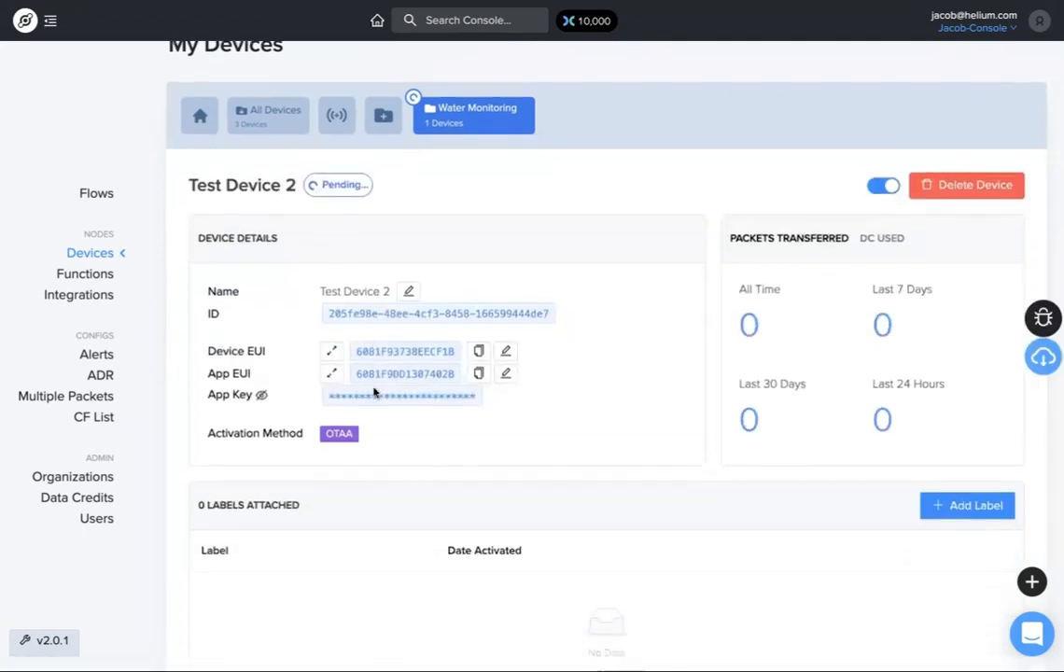
left_click(950, 429)
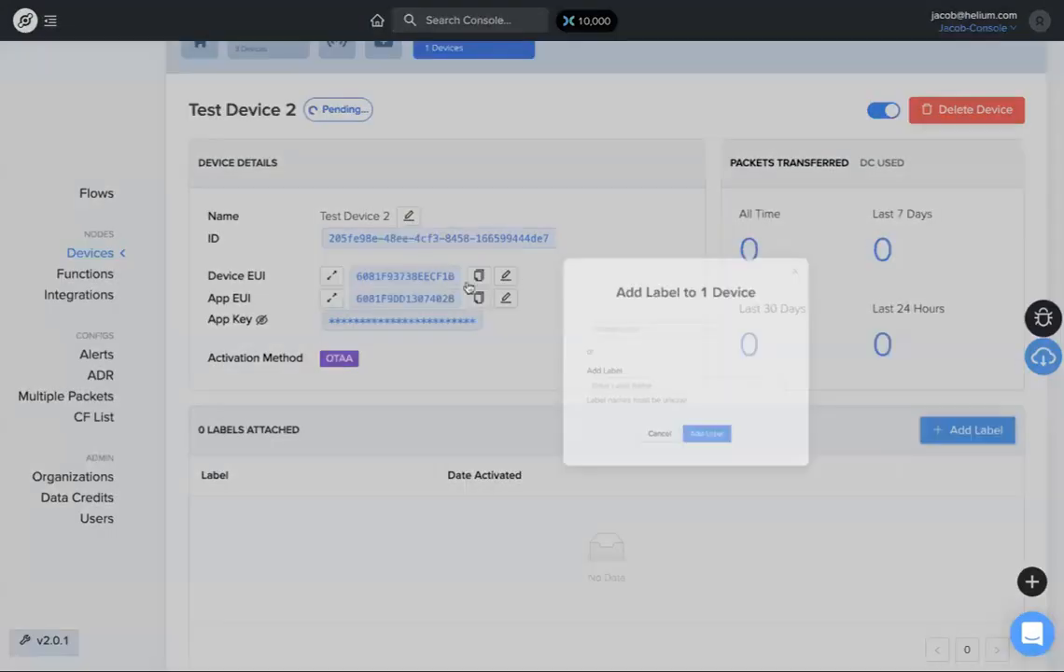
left_click(450, 276)
left_click(438, 305)
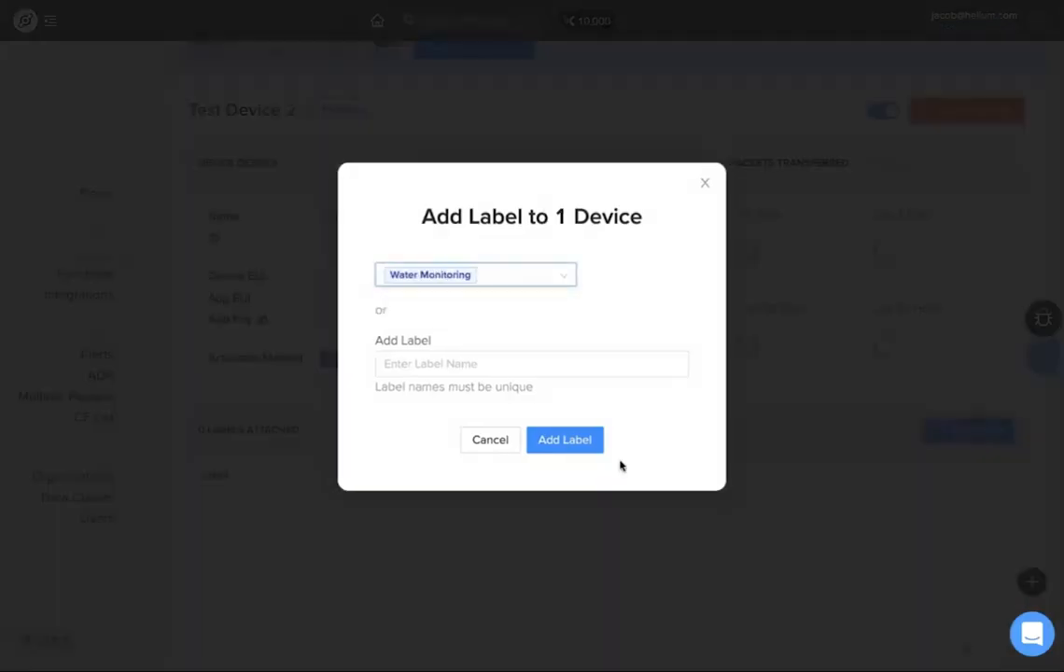
left_click(569, 440)
scroll(363, 388, "up", 2)
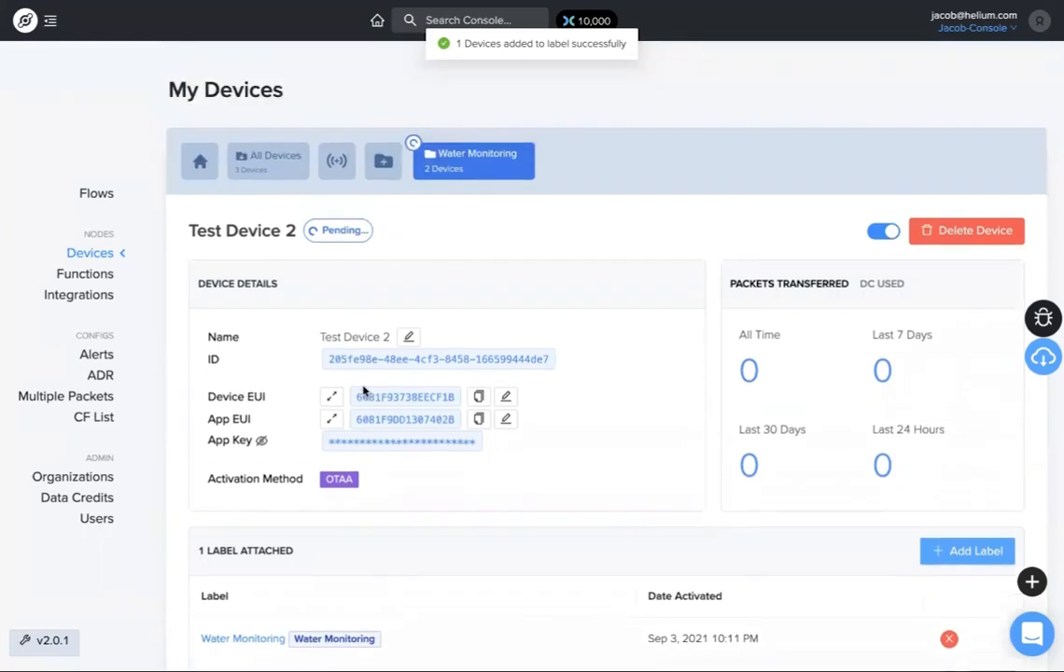
Remove the Test Device 1 and Test Device 2 nodes from the Flows canvas and save the changes
left_click(334, 164)
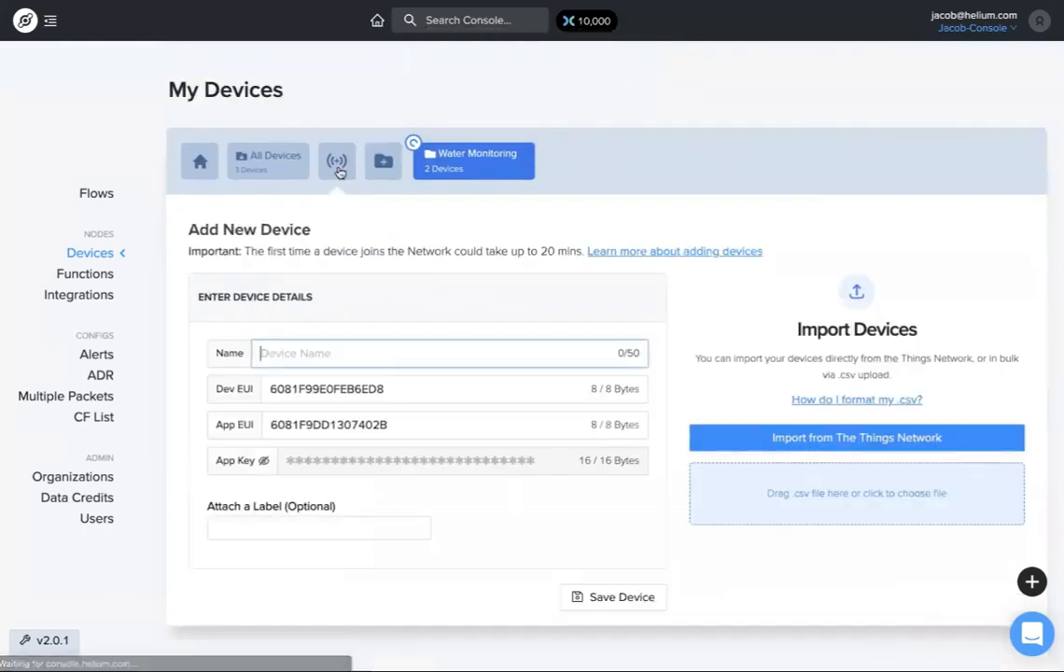
left_click(274, 168)
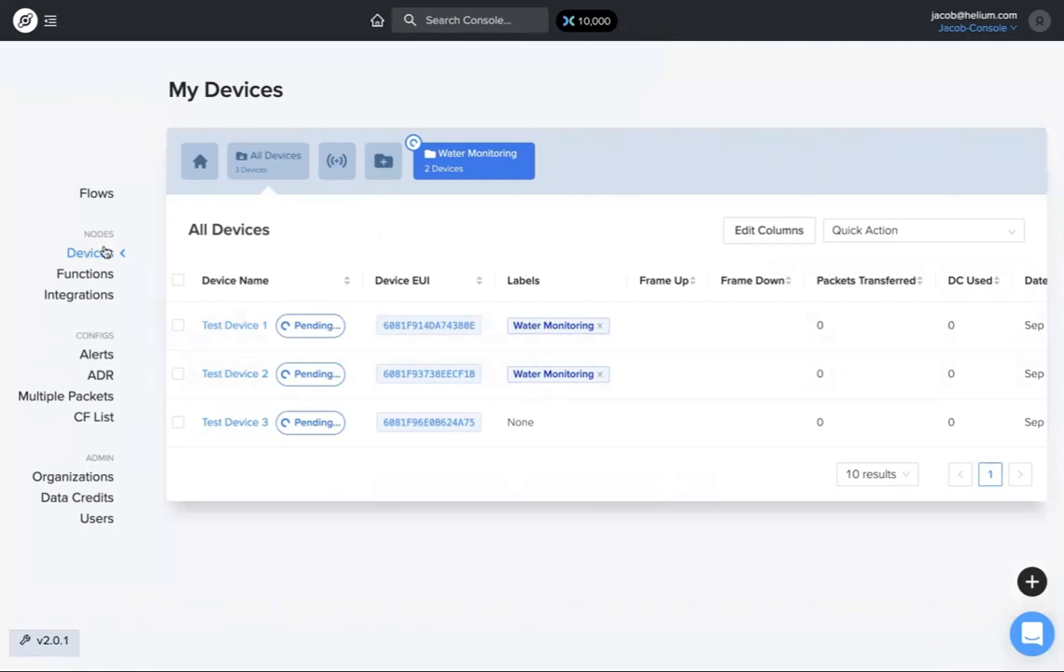
left_click(107, 198)
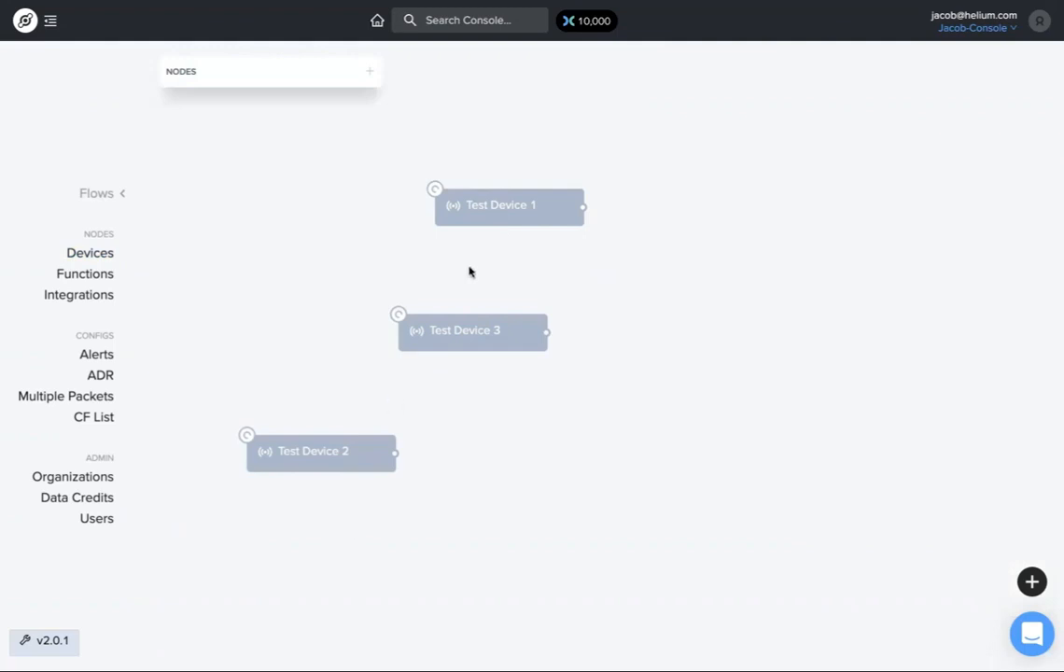
left_click(485, 223)
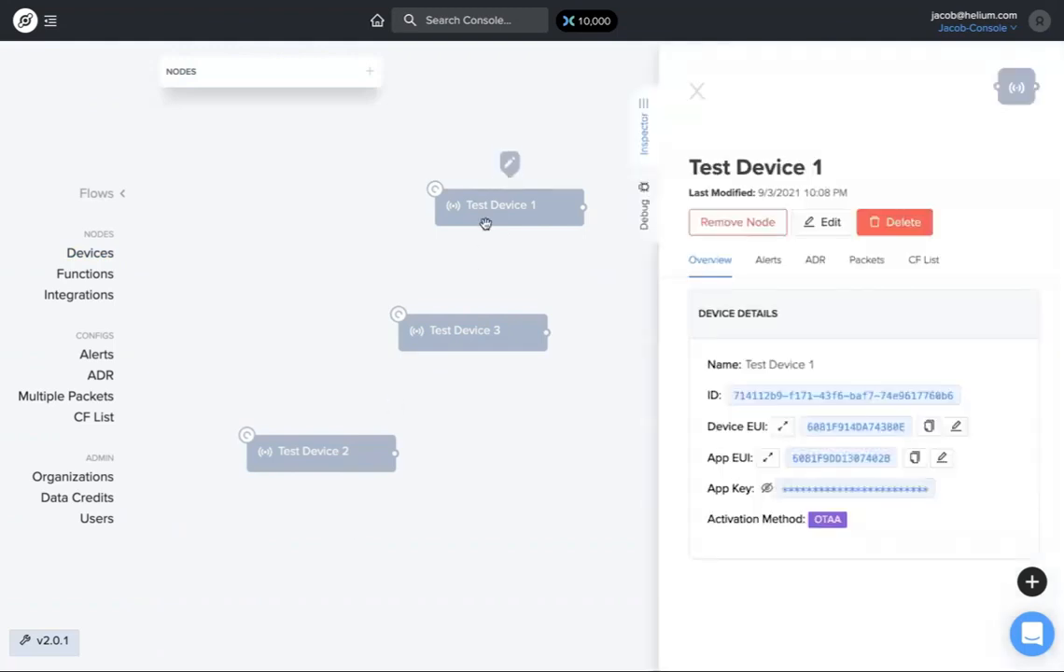
left_click(753, 228)
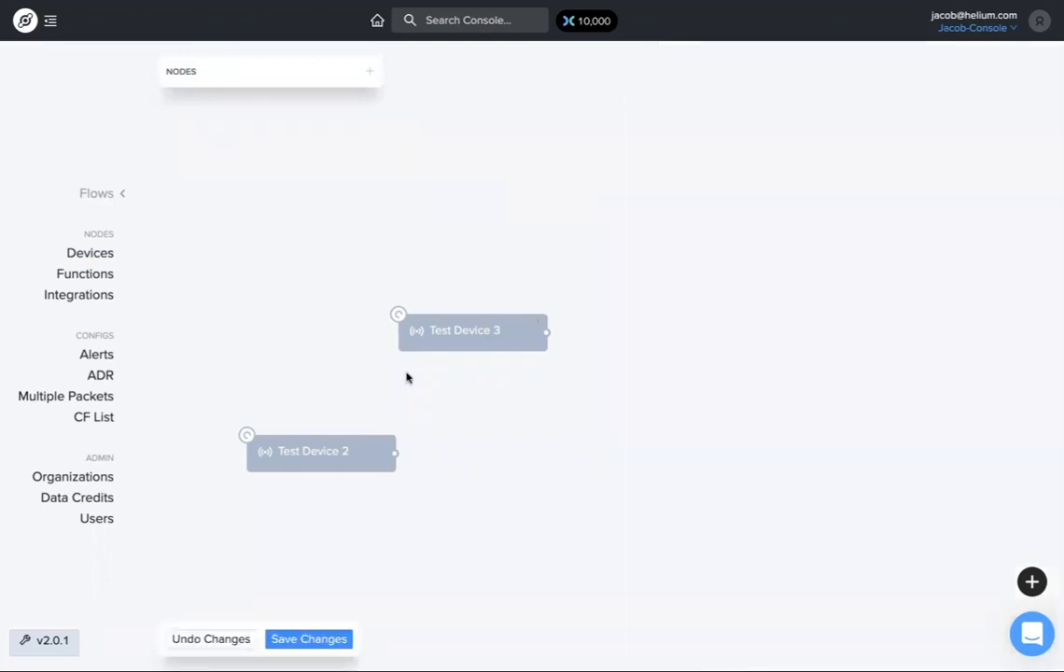
left_click(339, 453)
left_click(769, 224)
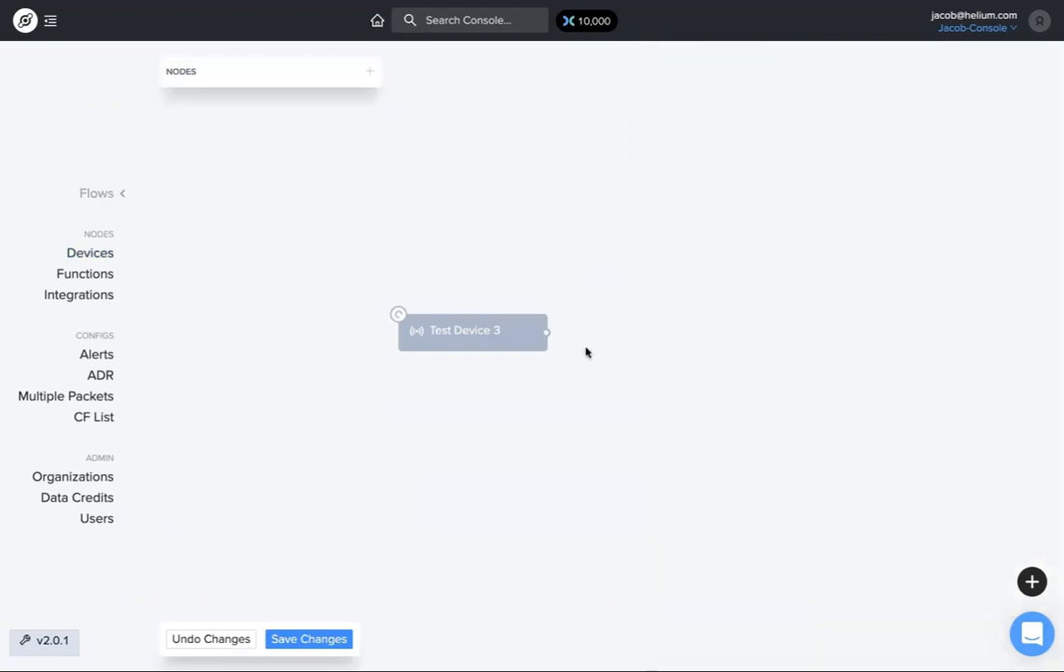
left_click(316, 640)
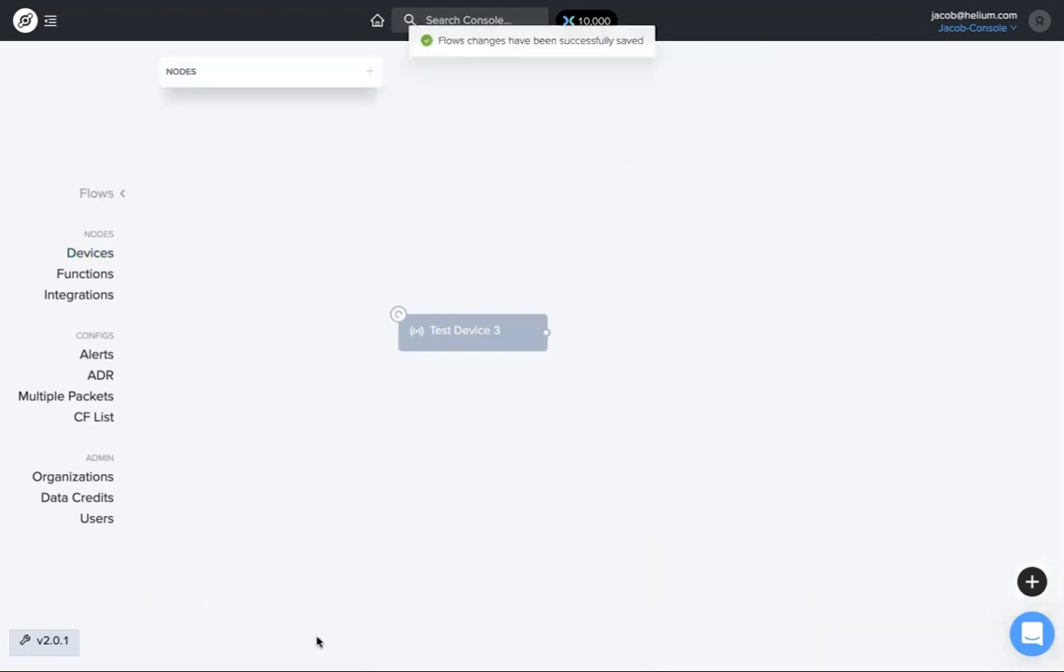
Place the Water Monitoring label on the Flows canvas above and beside Test Device 3, and save the changes
left_click(369, 73)
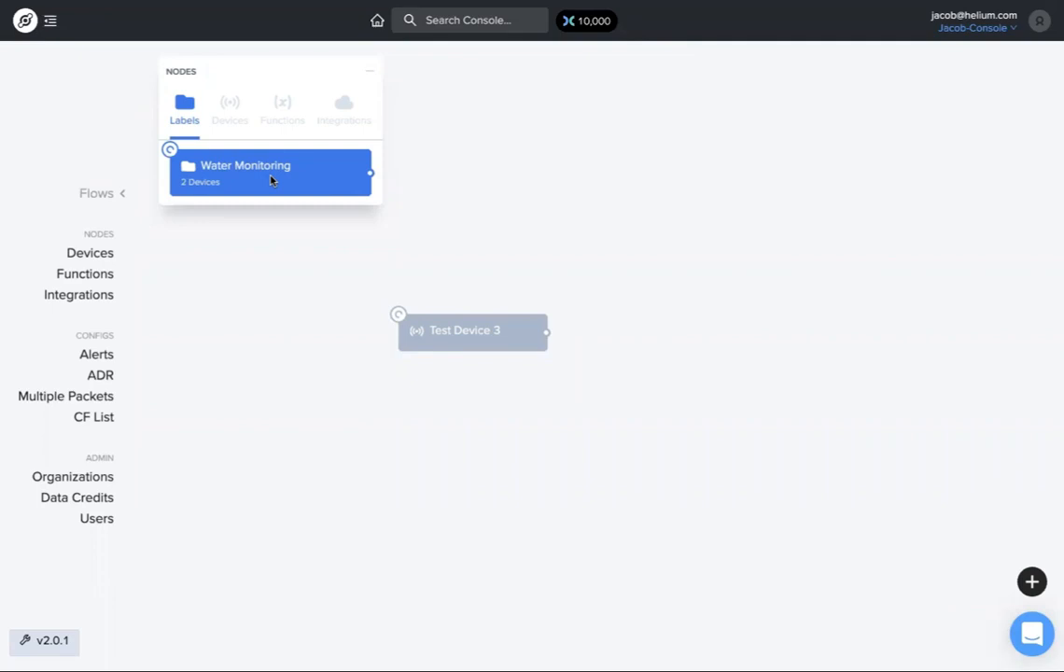
left_click_drag(225, 295, 297, 253)
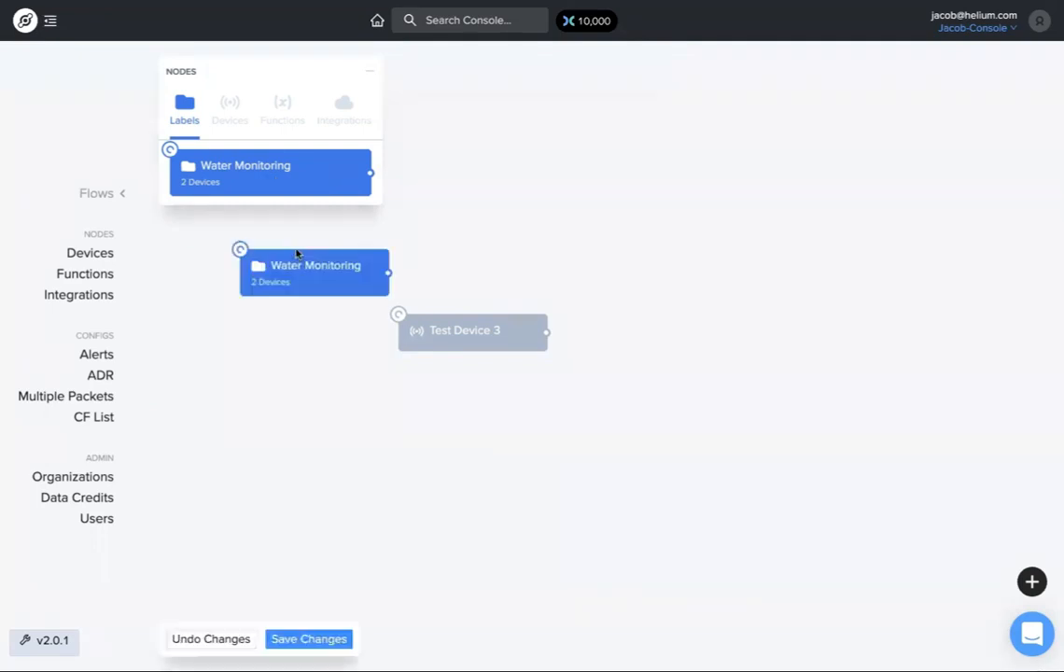
left_click(326, 641)
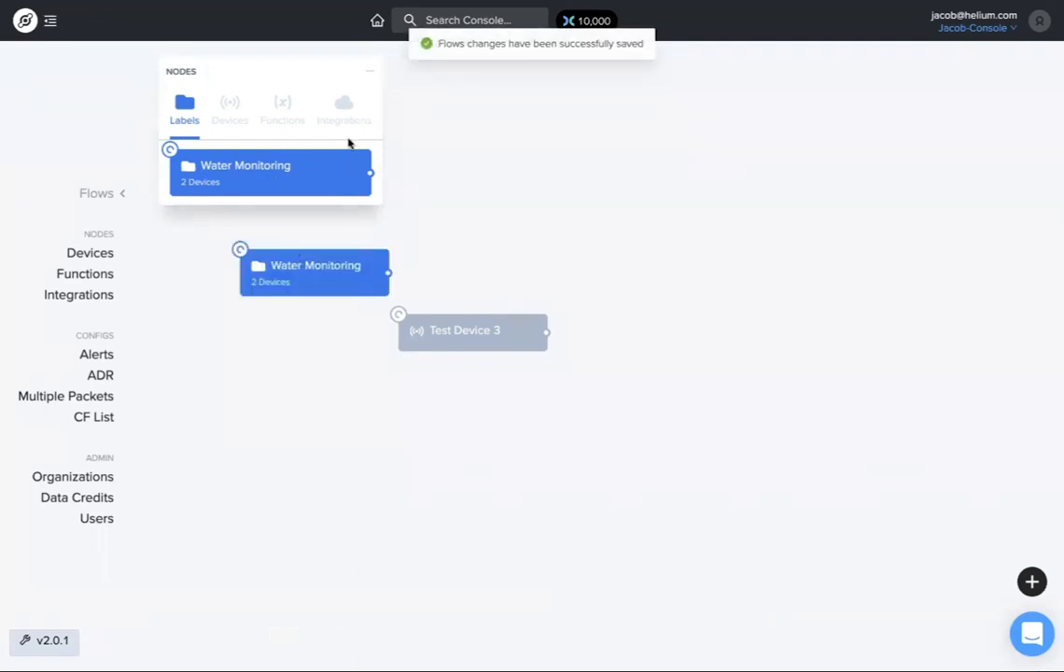
left_click(369, 72)
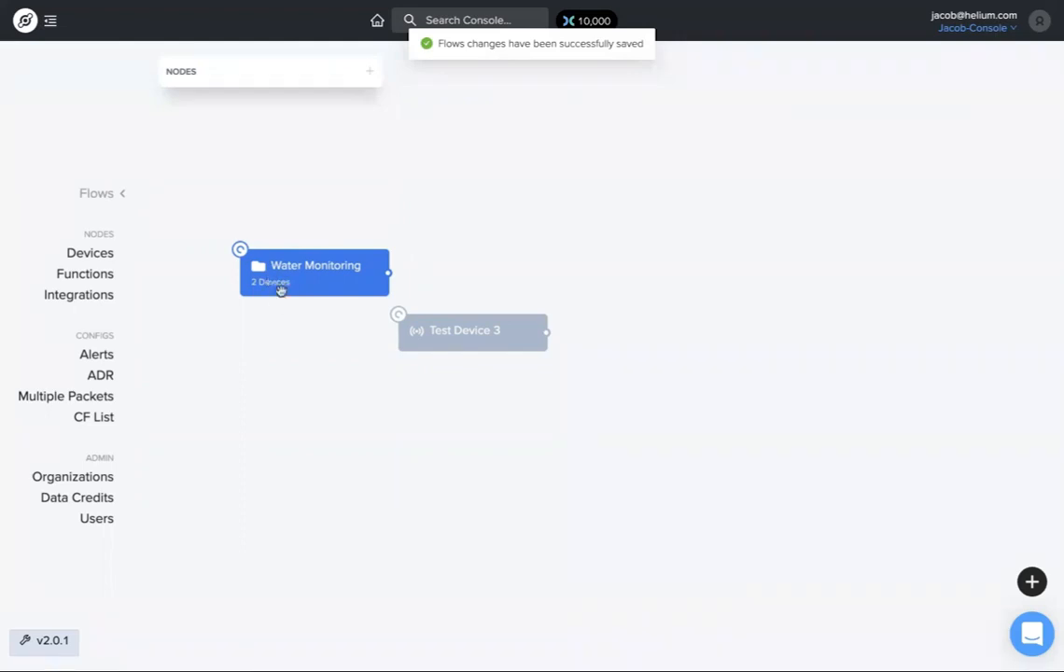
Inspect the devices grouped under the Water Monitoring node, then move Test Device 3 below that node and save the flow
left_click(326, 285)
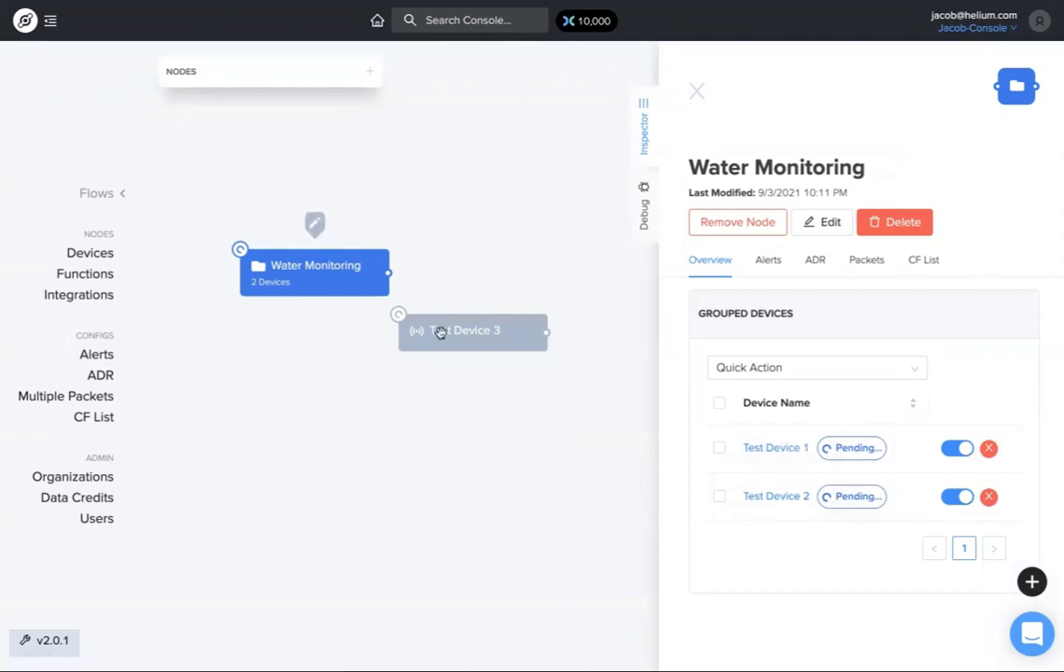
left_click_drag(467, 338, 331, 395)
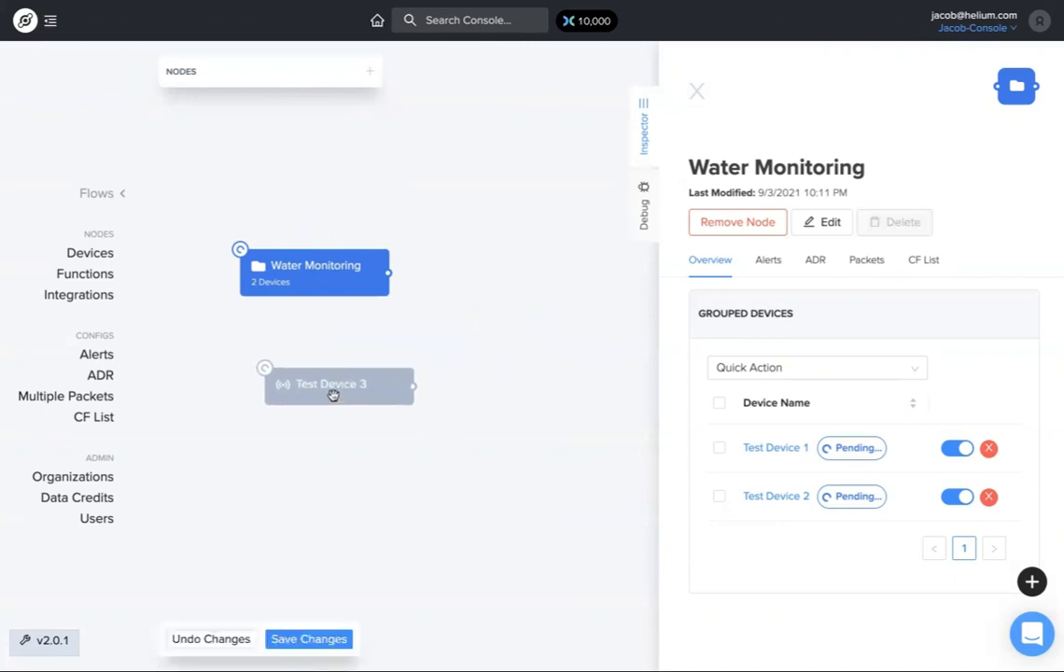
left_click(306, 637)
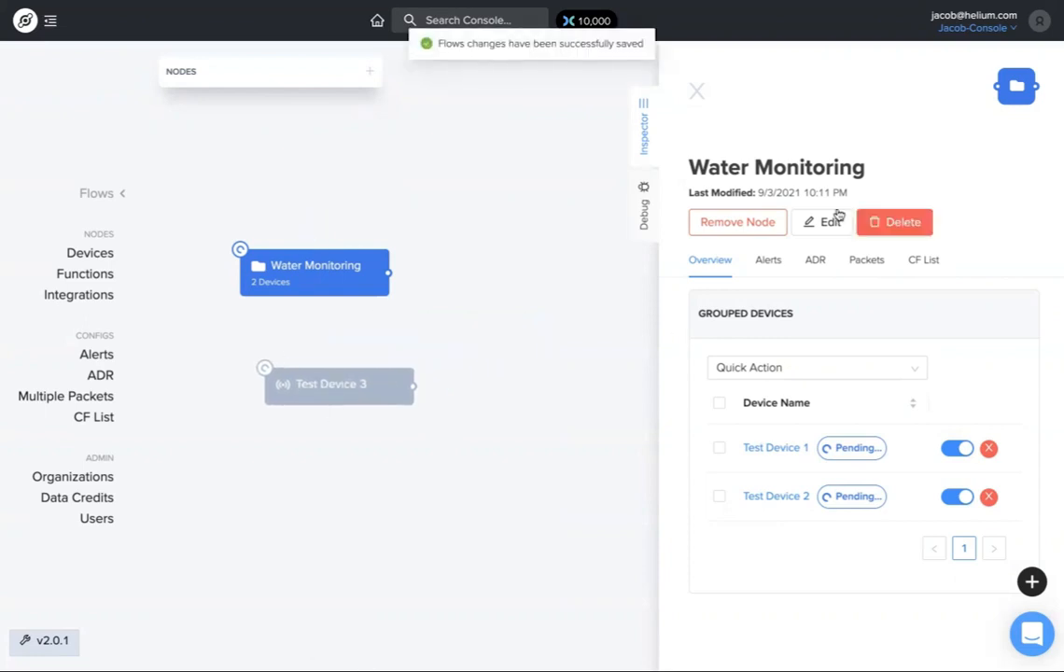
left_click(699, 92)
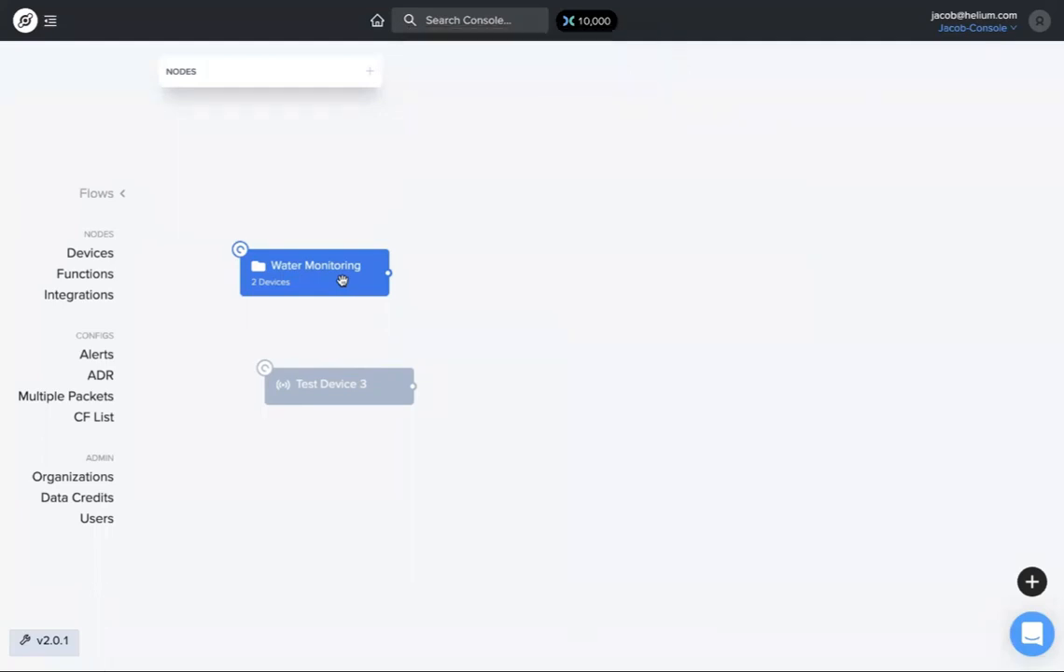